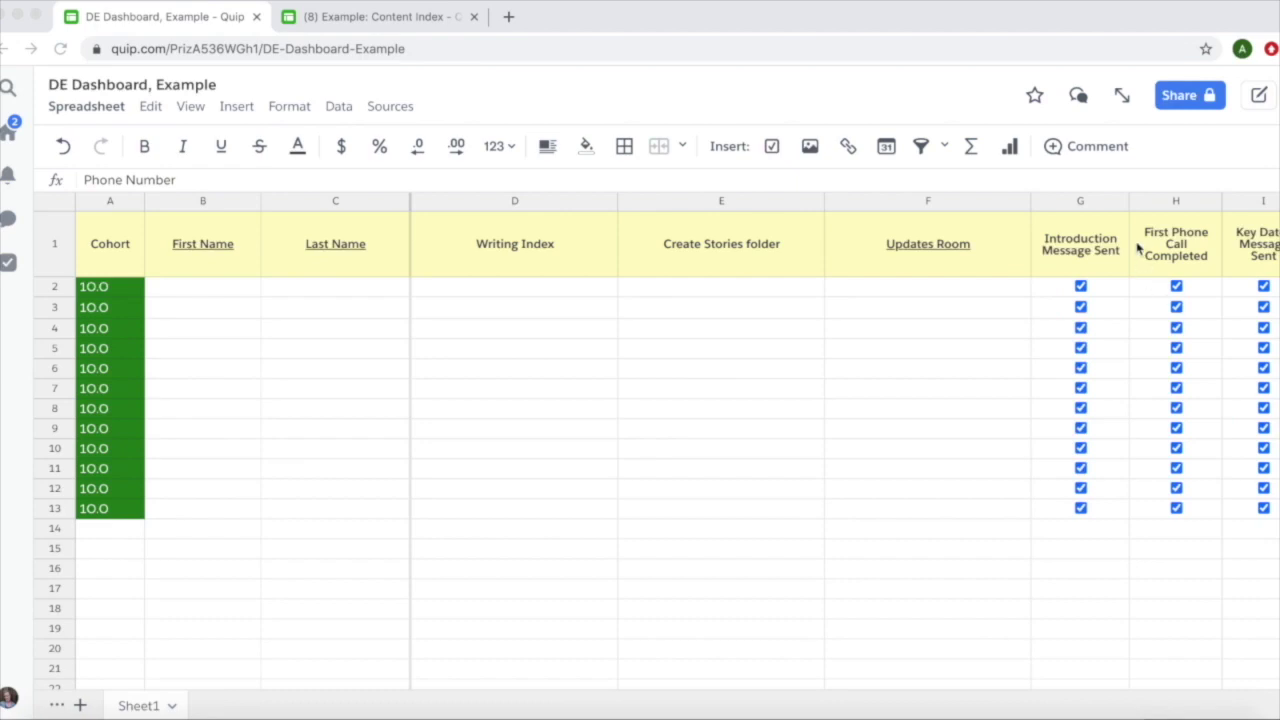
Hide the Introduction Message Sent, First Phone Call Completed and Key Dates Message Sent columns.
left_click(1107, 203)
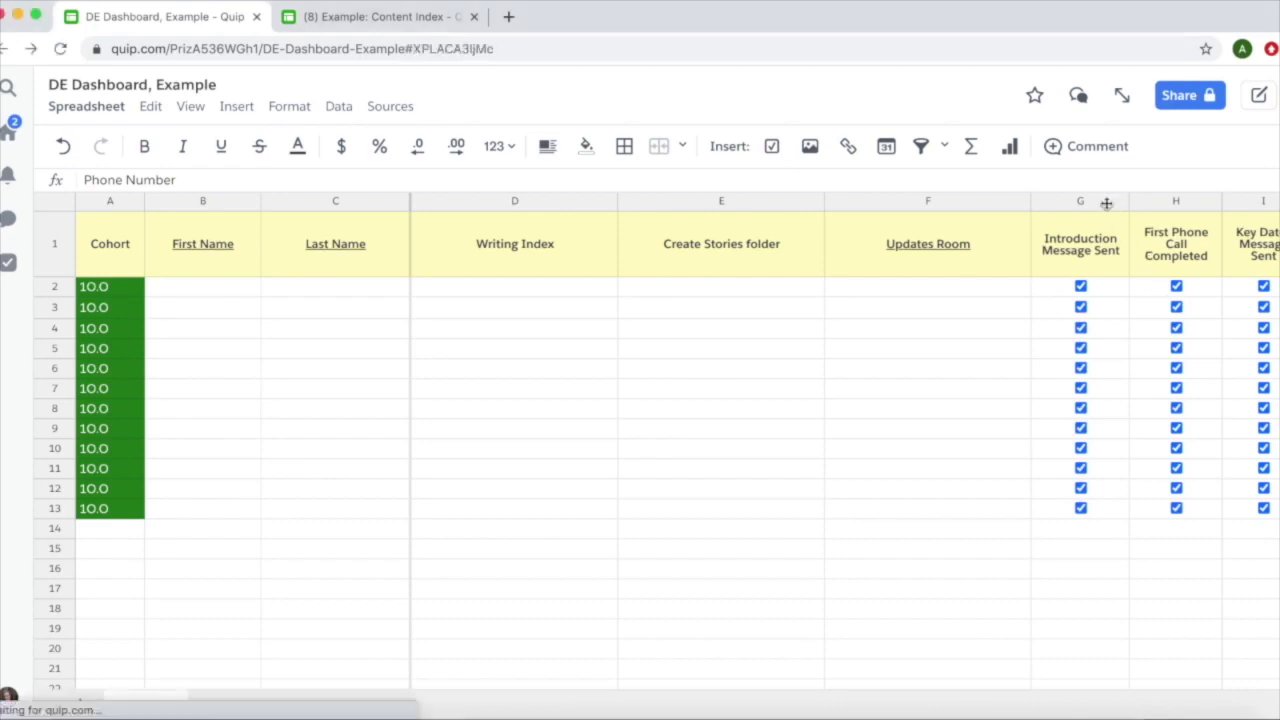
right_click(1107, 201)
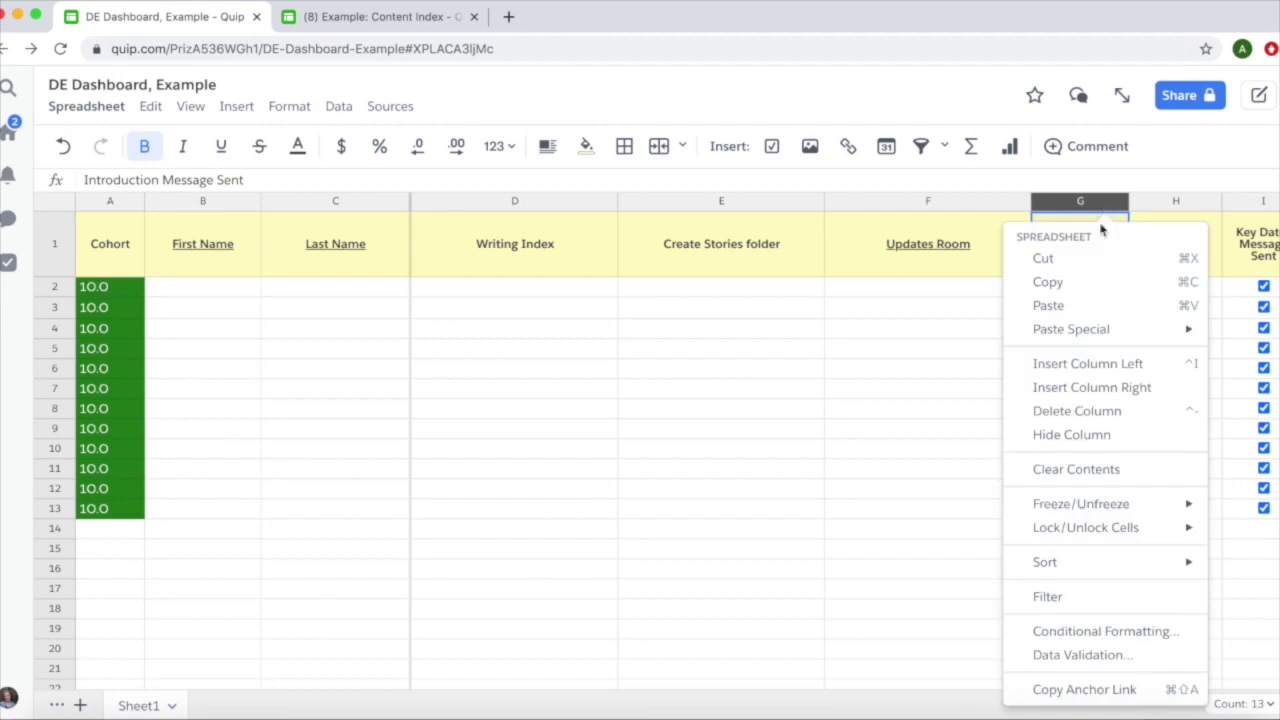
left_click(1068, 435)
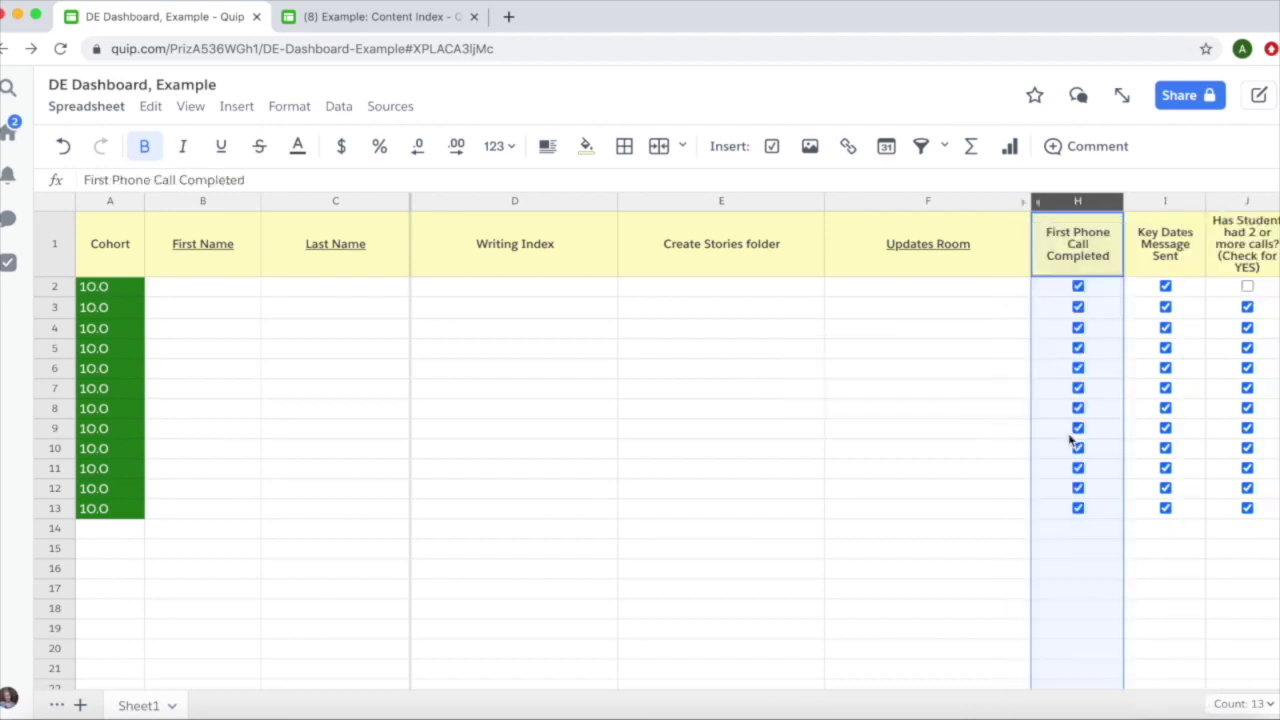
right_click(1080, 202)
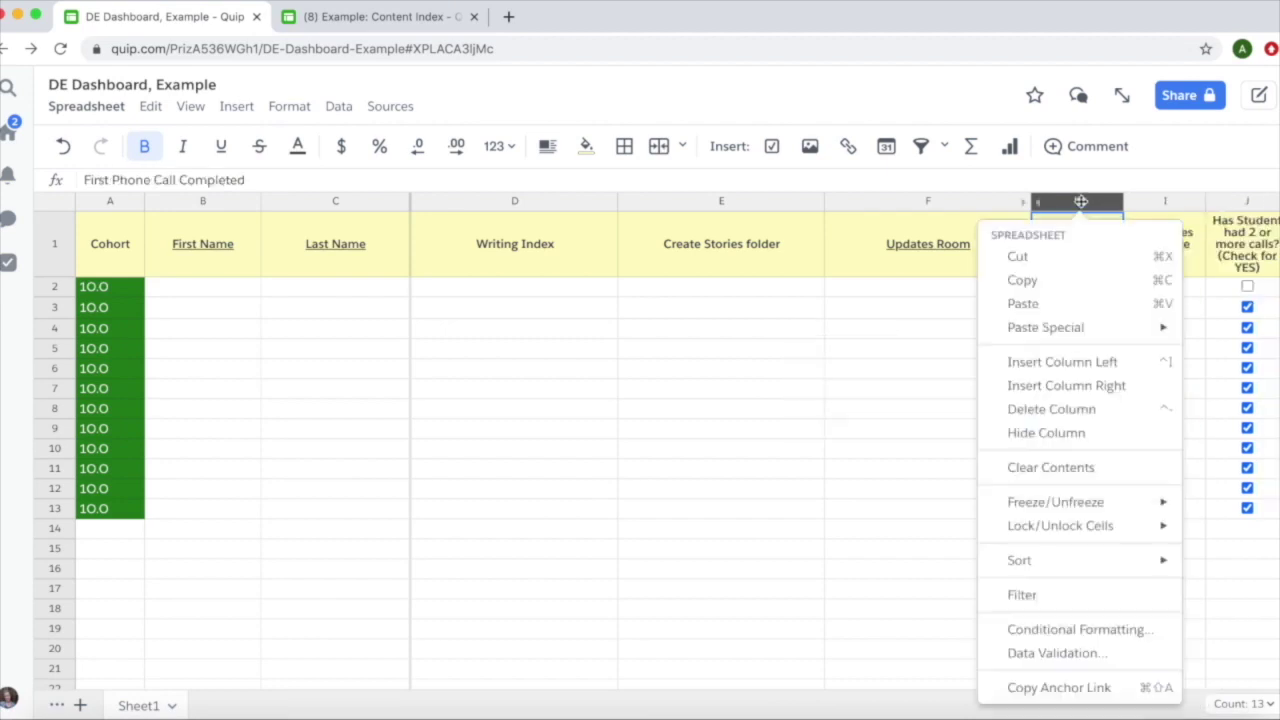
left_click(1063, 435)
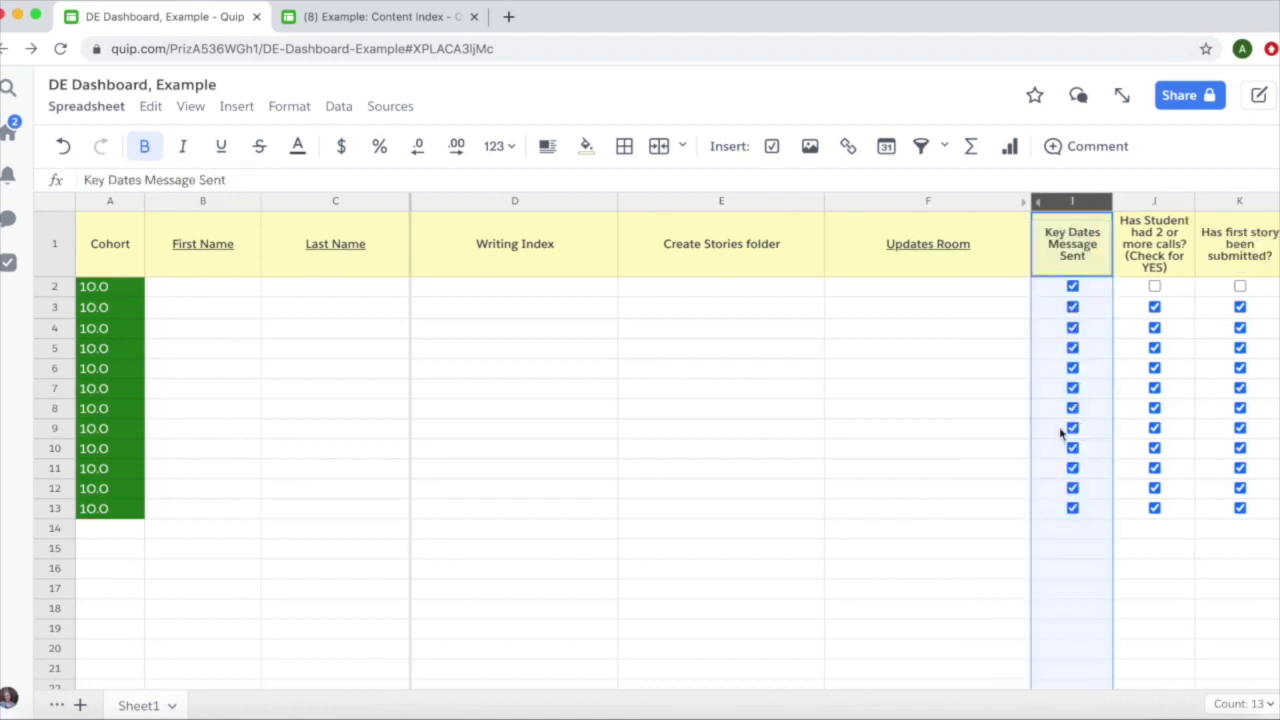
right_click(1074, 203)
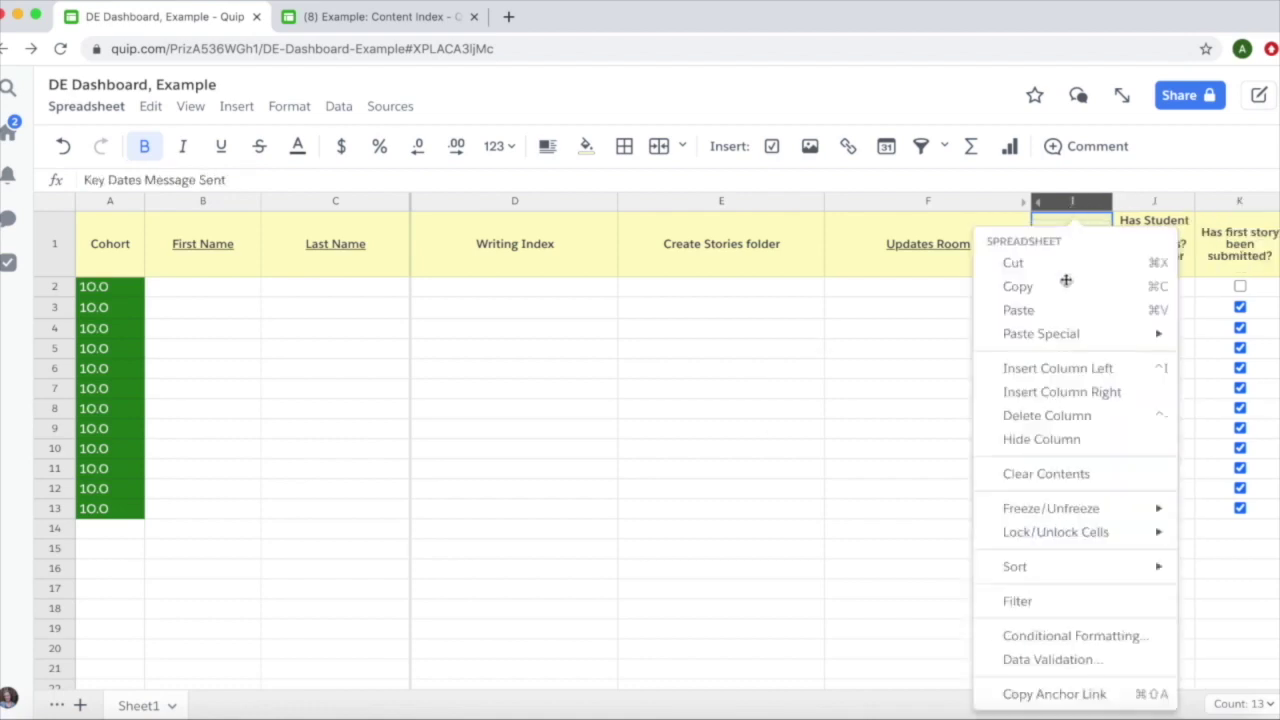
left_click(1040, 438)
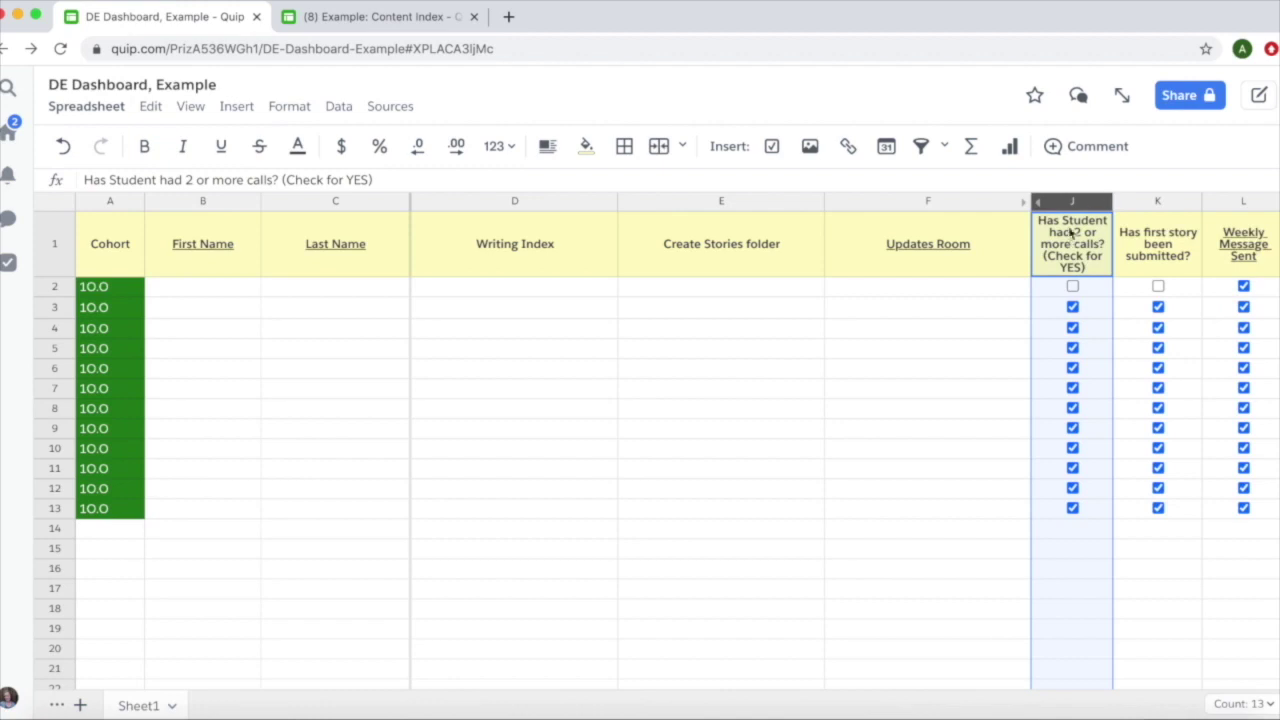
Unhide the three hidden columns between Updates Room and the column about students having two or more calls.
left_click(1009, 230)
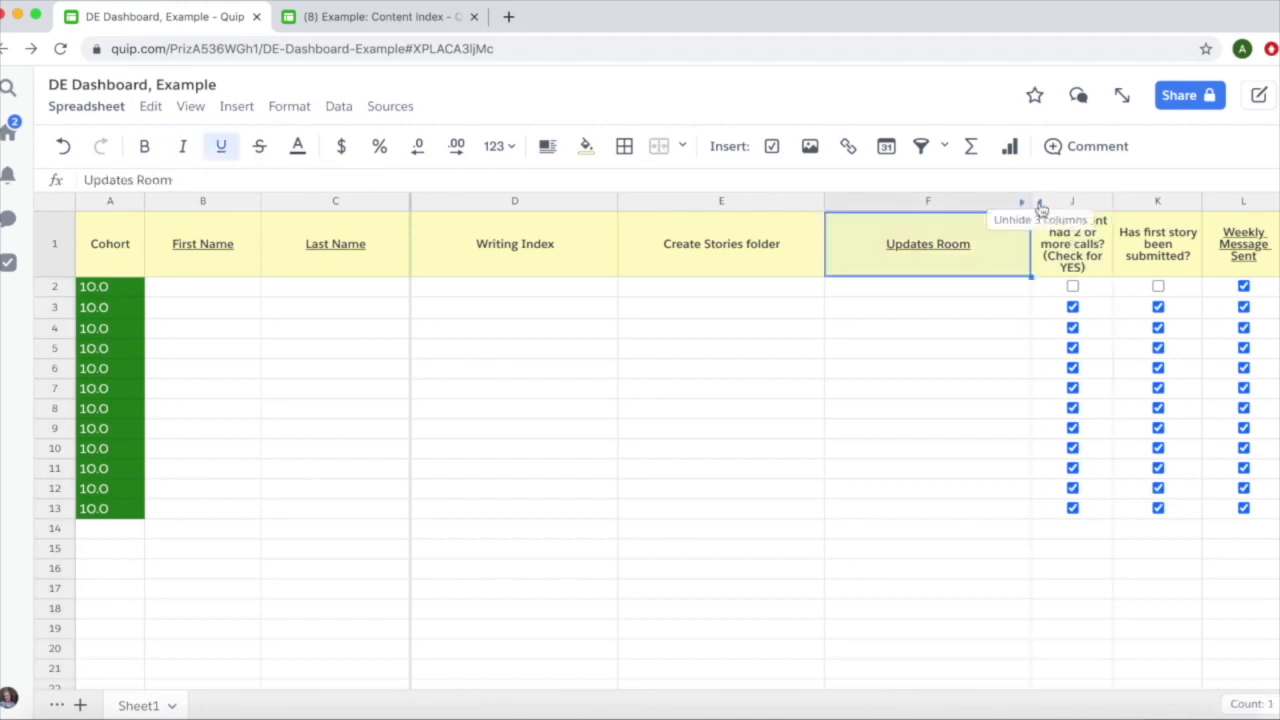
left_click(1040, 207)
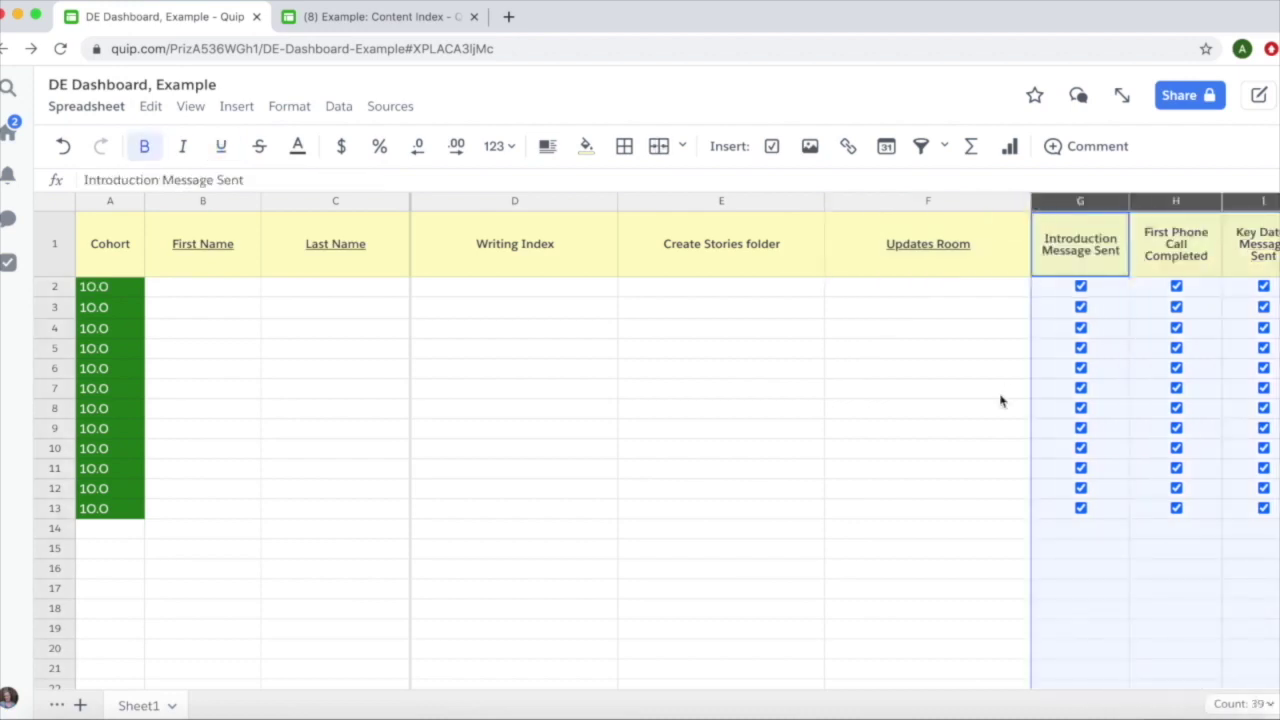
Insert a new column to the left of the Phone Number column.
scroll(1000, 400, "right", 4)
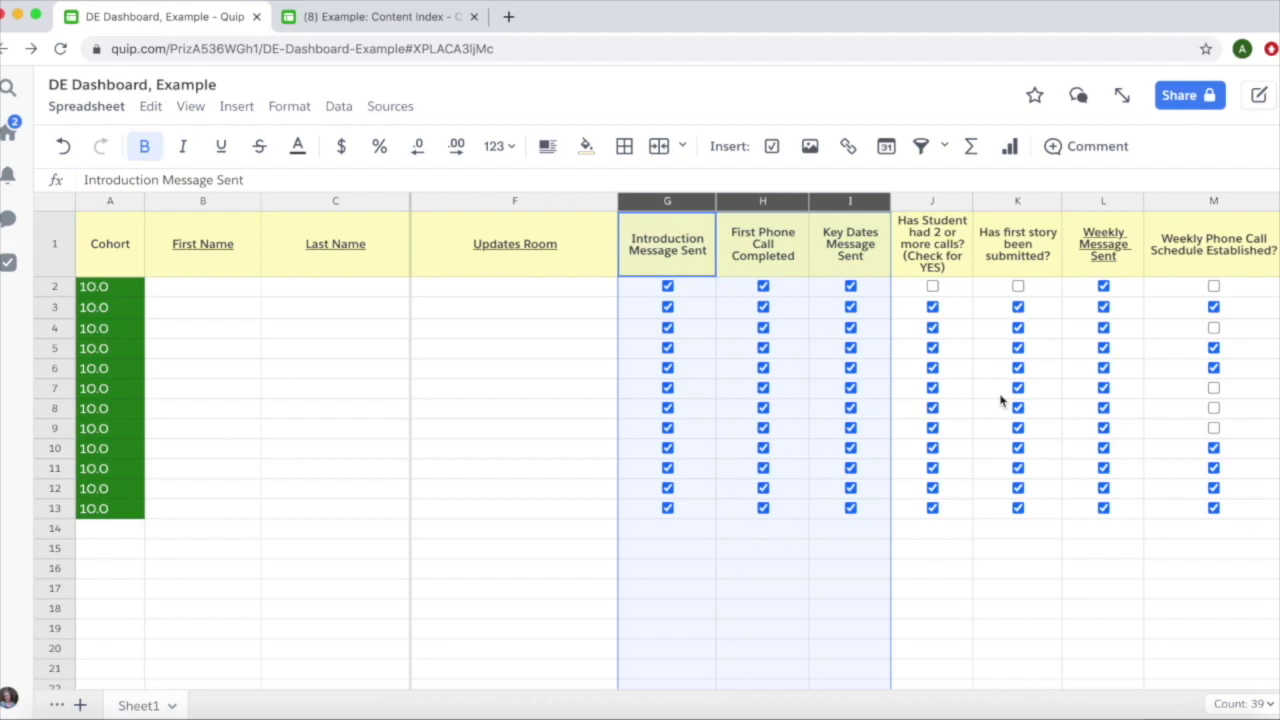
scroll(1040, 483, "right", 5)
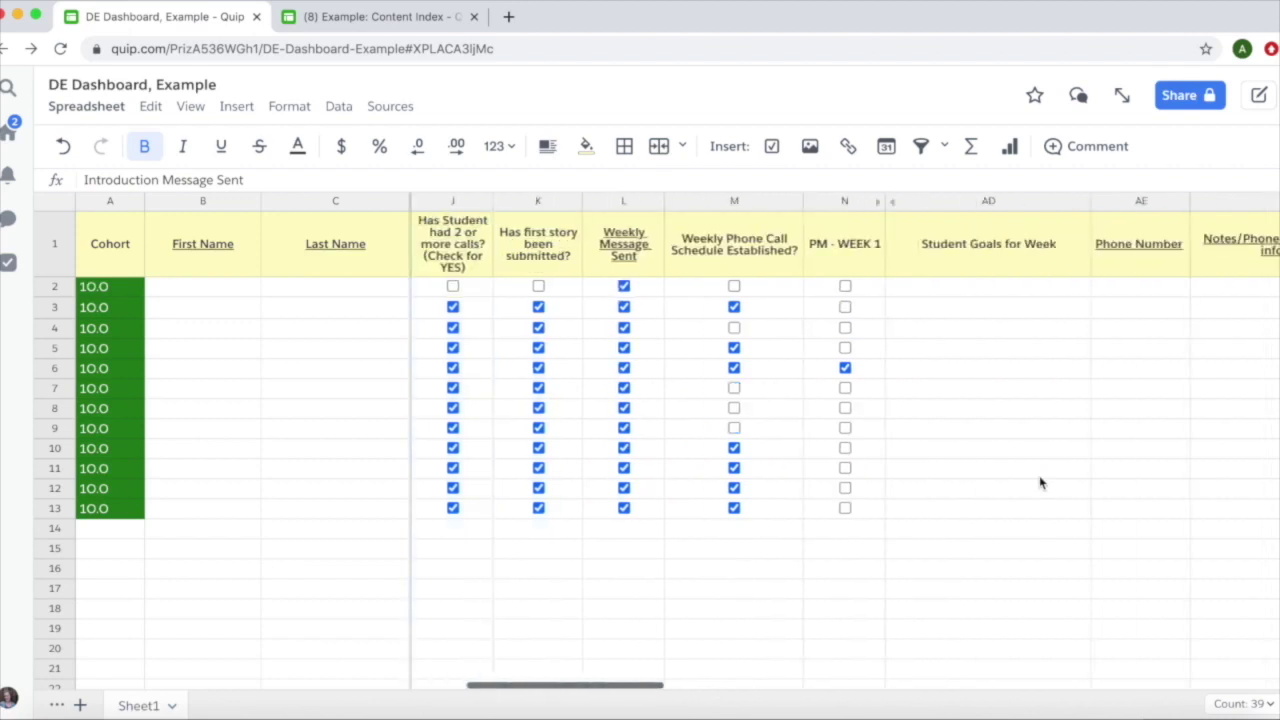
scroll(1051, 397, "right", 2)
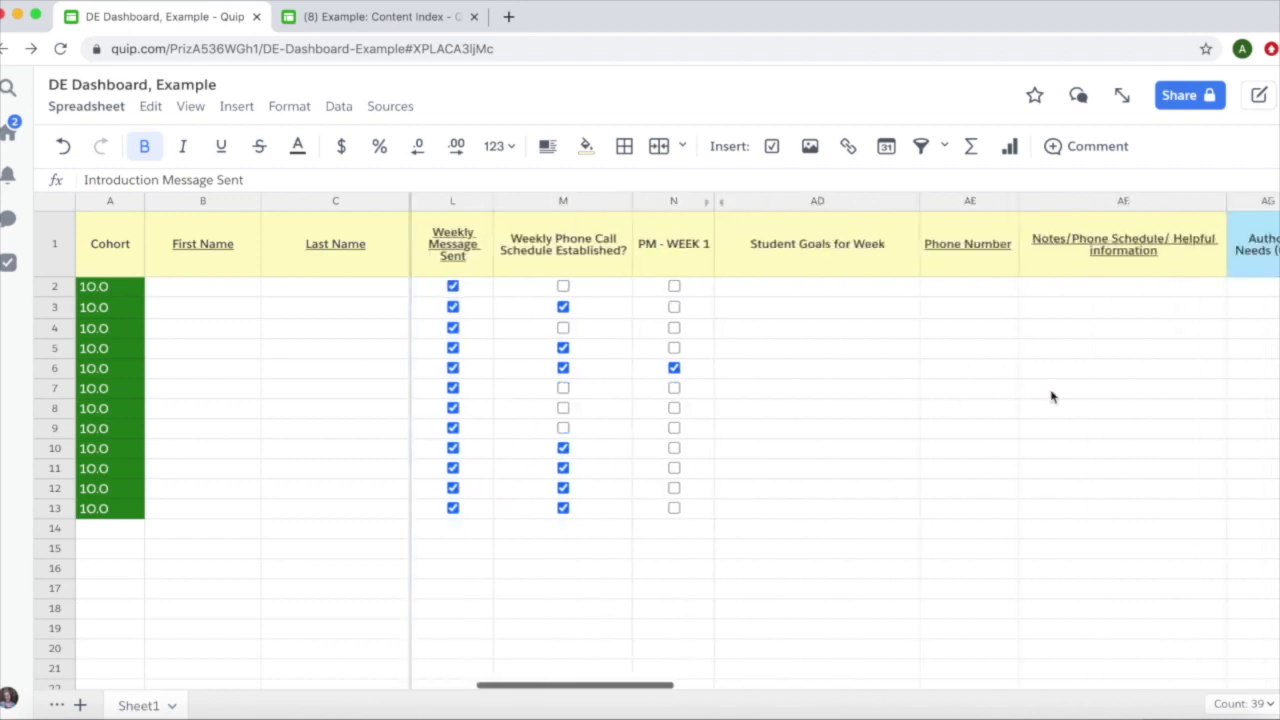
left_click(964, 201)
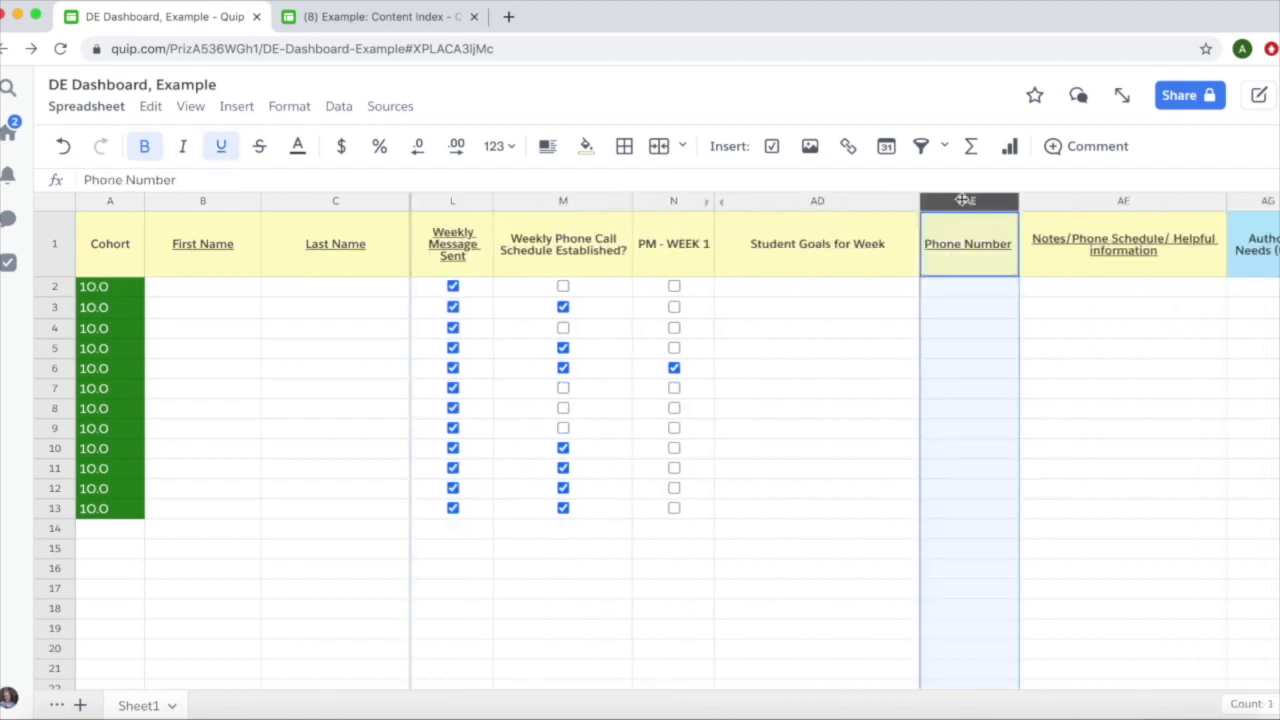
right_click(963, 201)
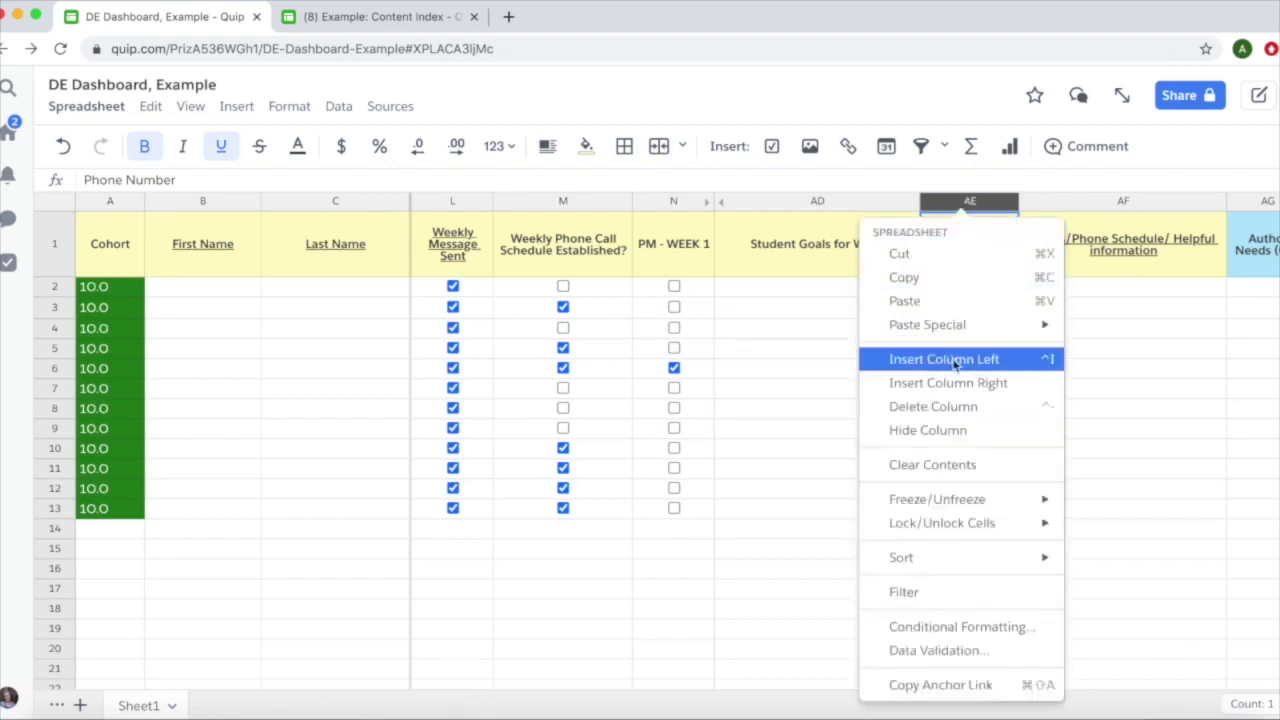
left_click(1111, 334)
left_click(977, 205)
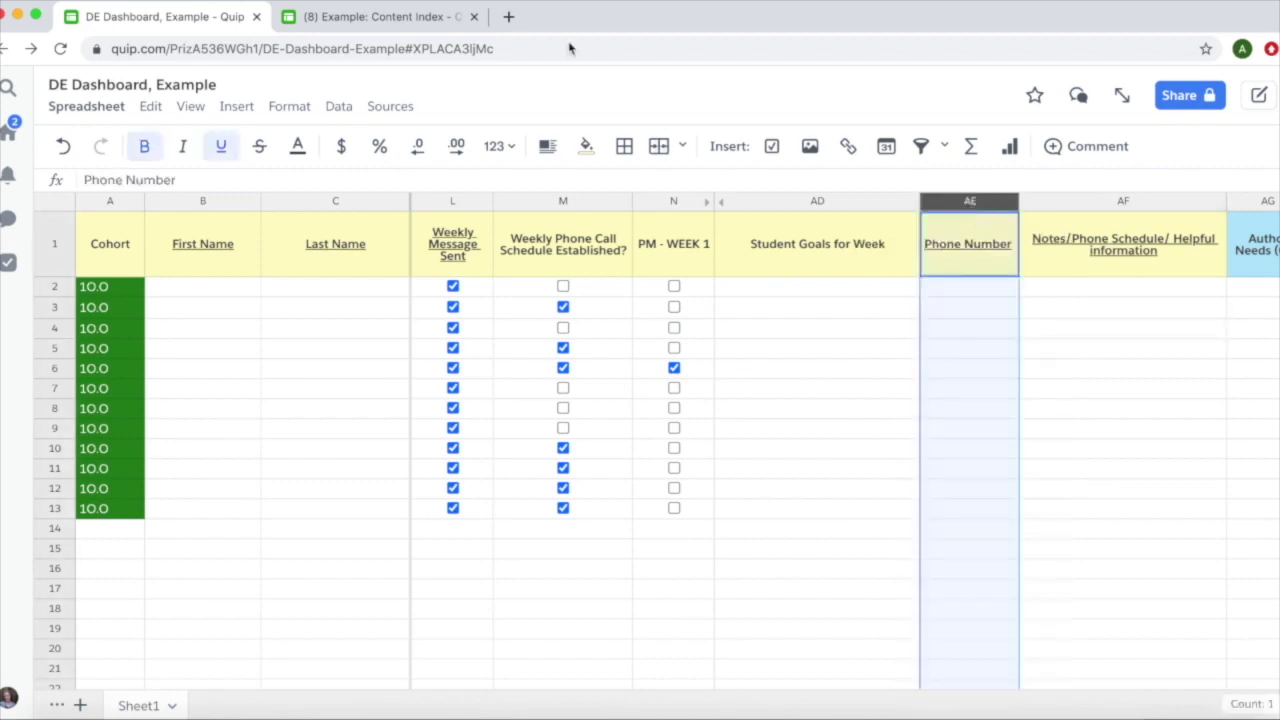
left_click(246, 118)
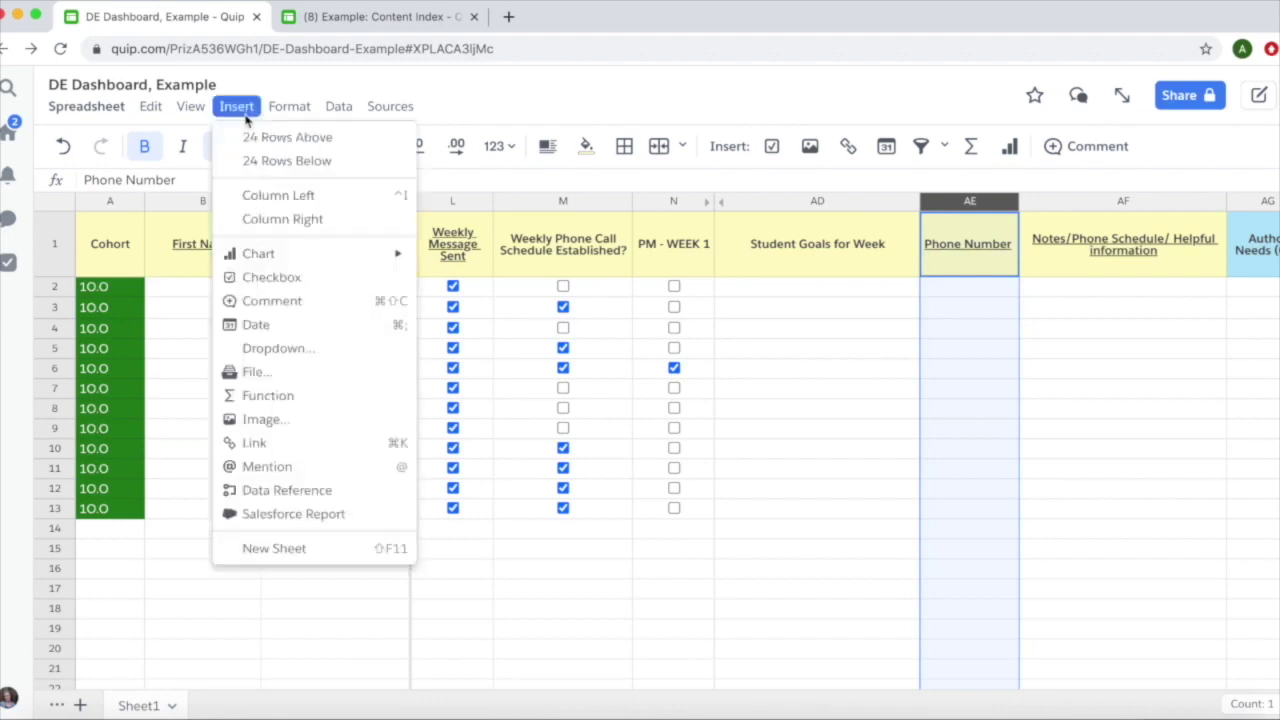
left_click(265, 203)
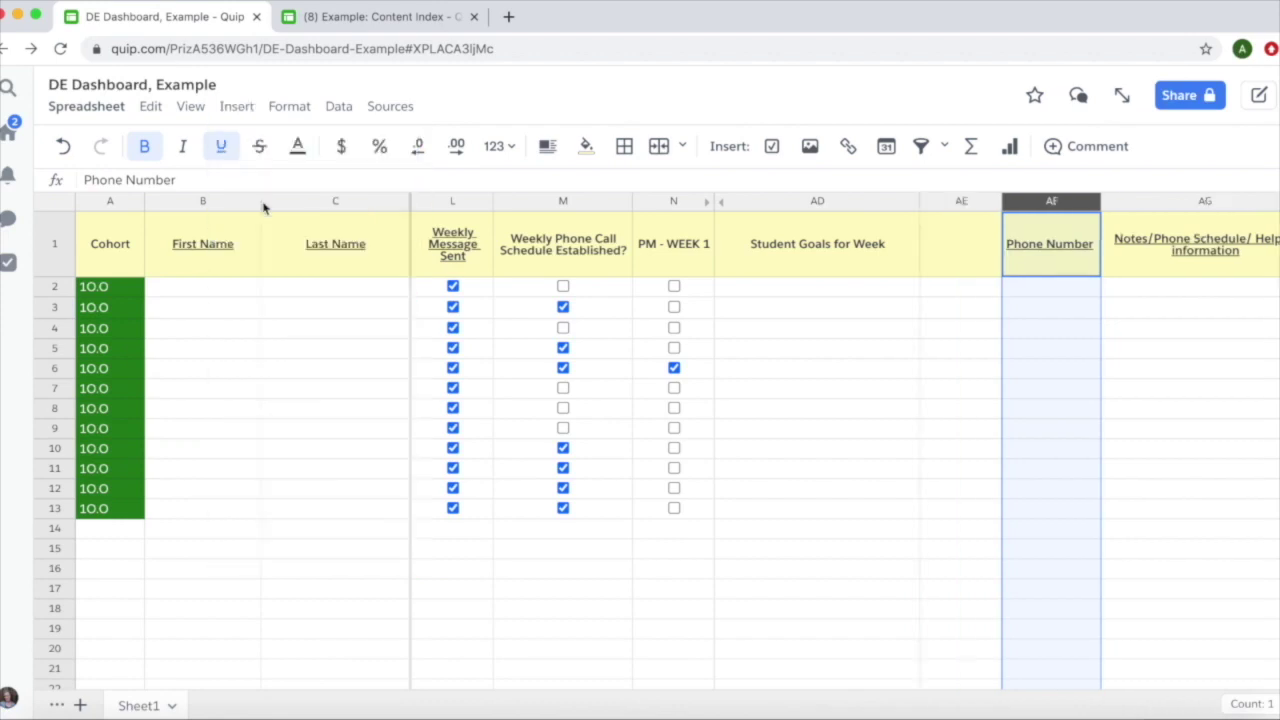
Add checkboxes to rows 2 to 13 of the blank column before Phone Number and center them horizontally.
left_click_drag(941, 292, 951, 518)
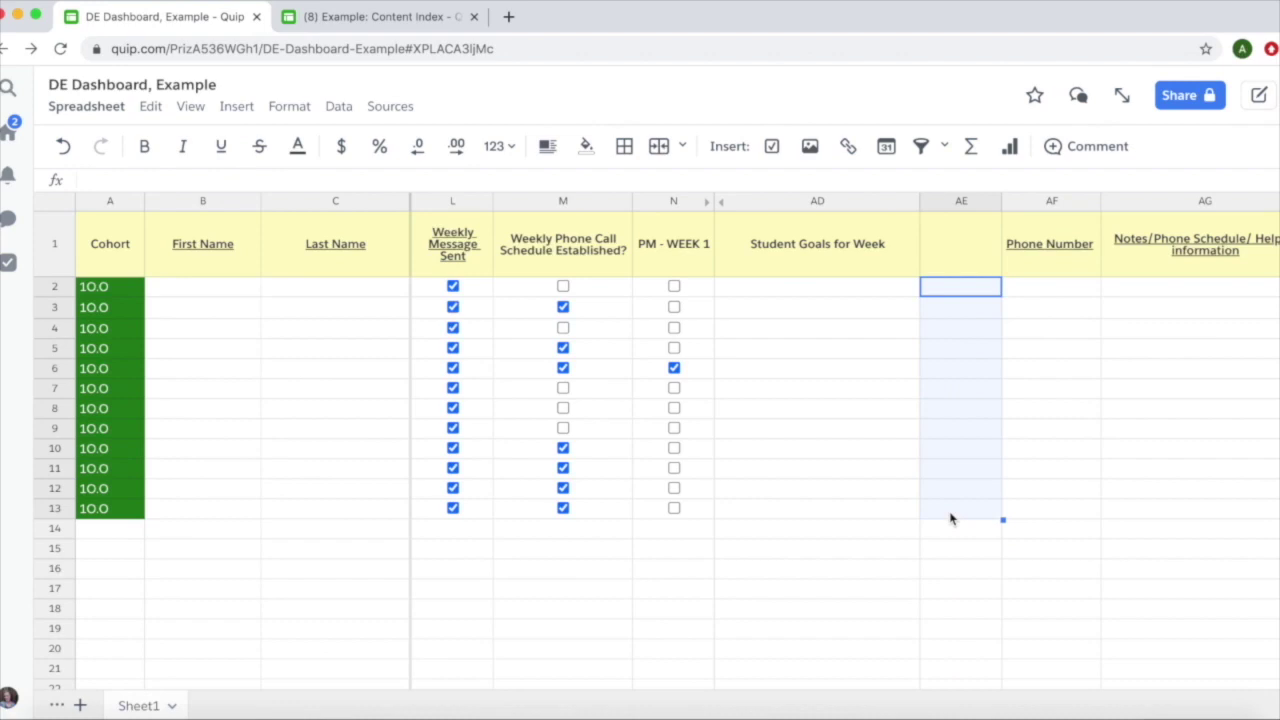
left_click(258, 108)
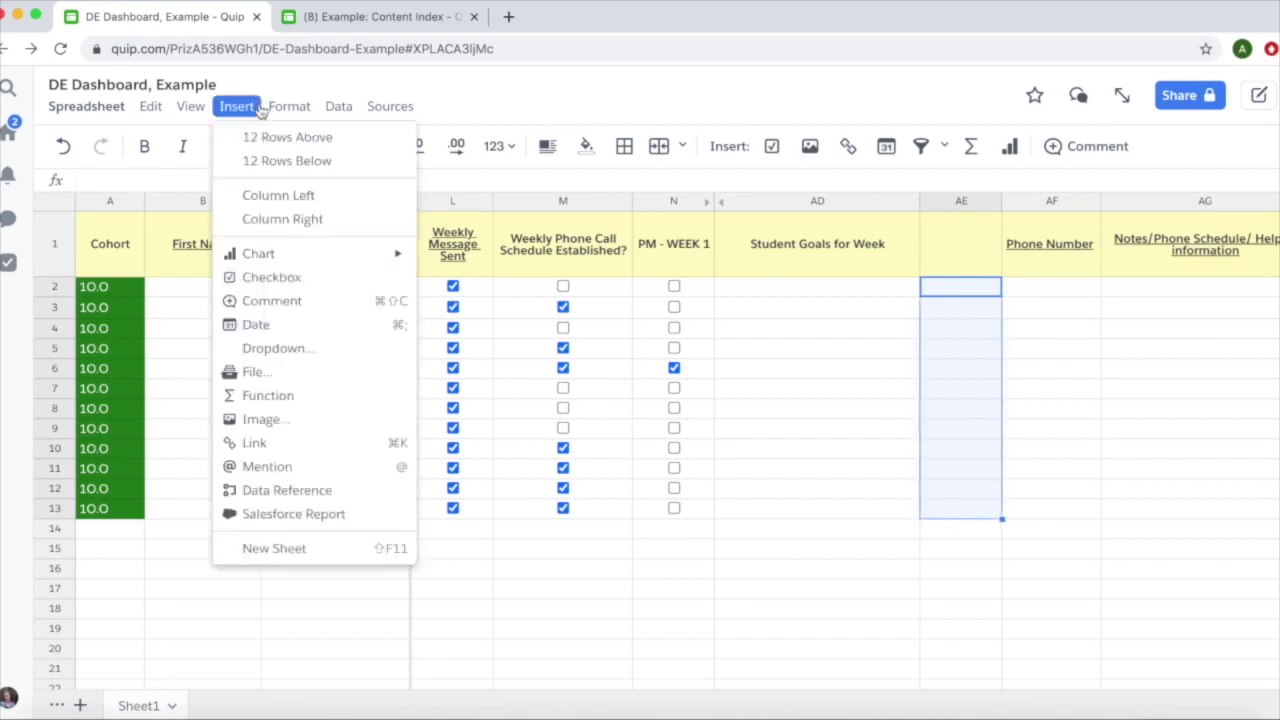
left_click(265, 278)
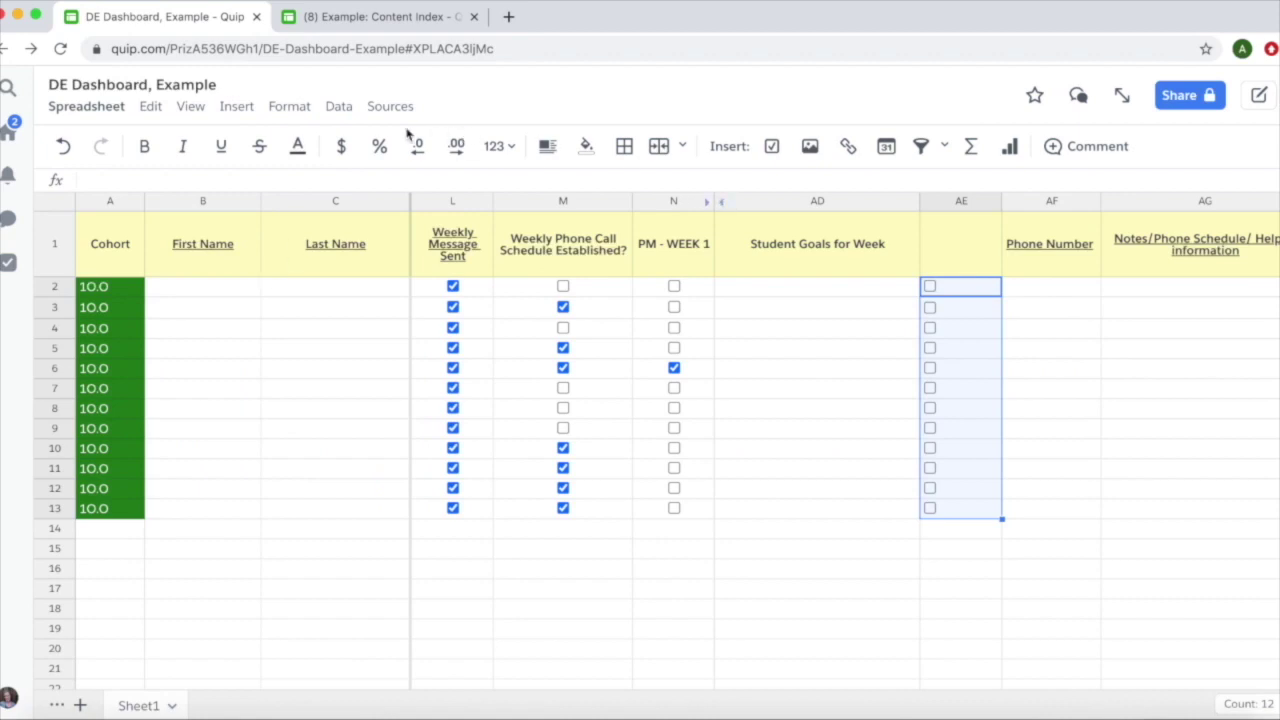
left_click(279, 110)
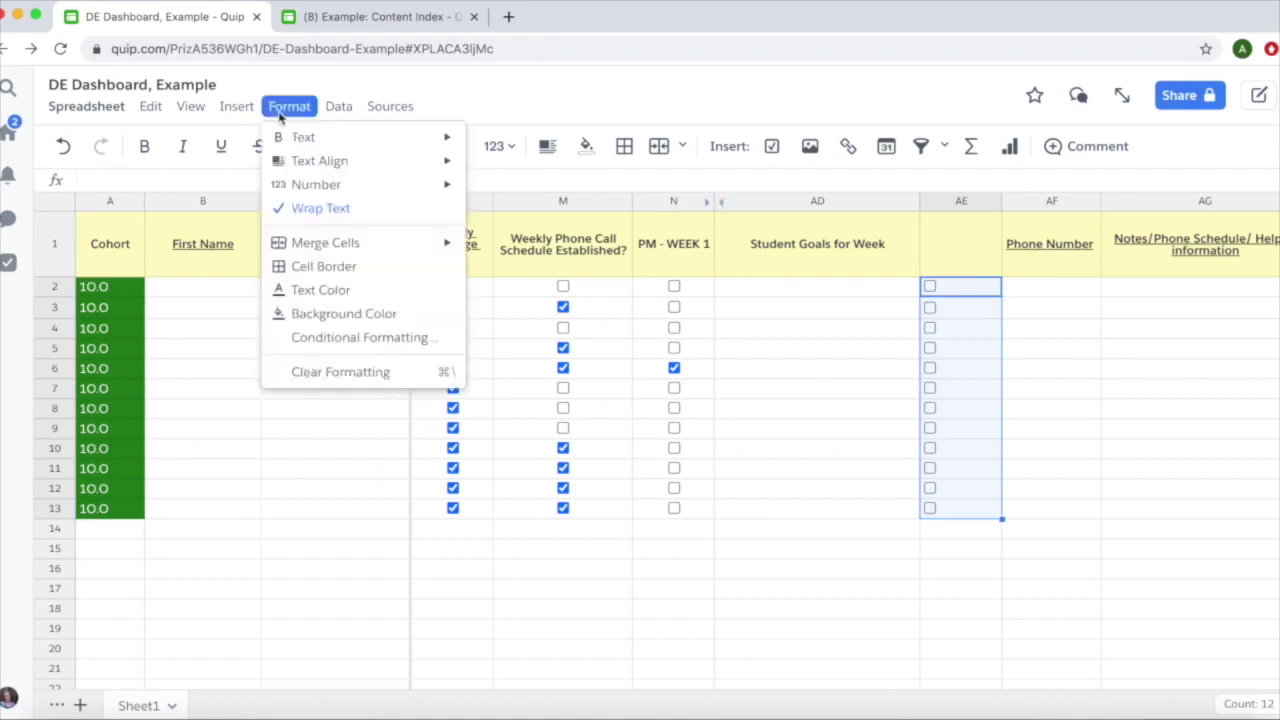
mouse_move(296, 163)
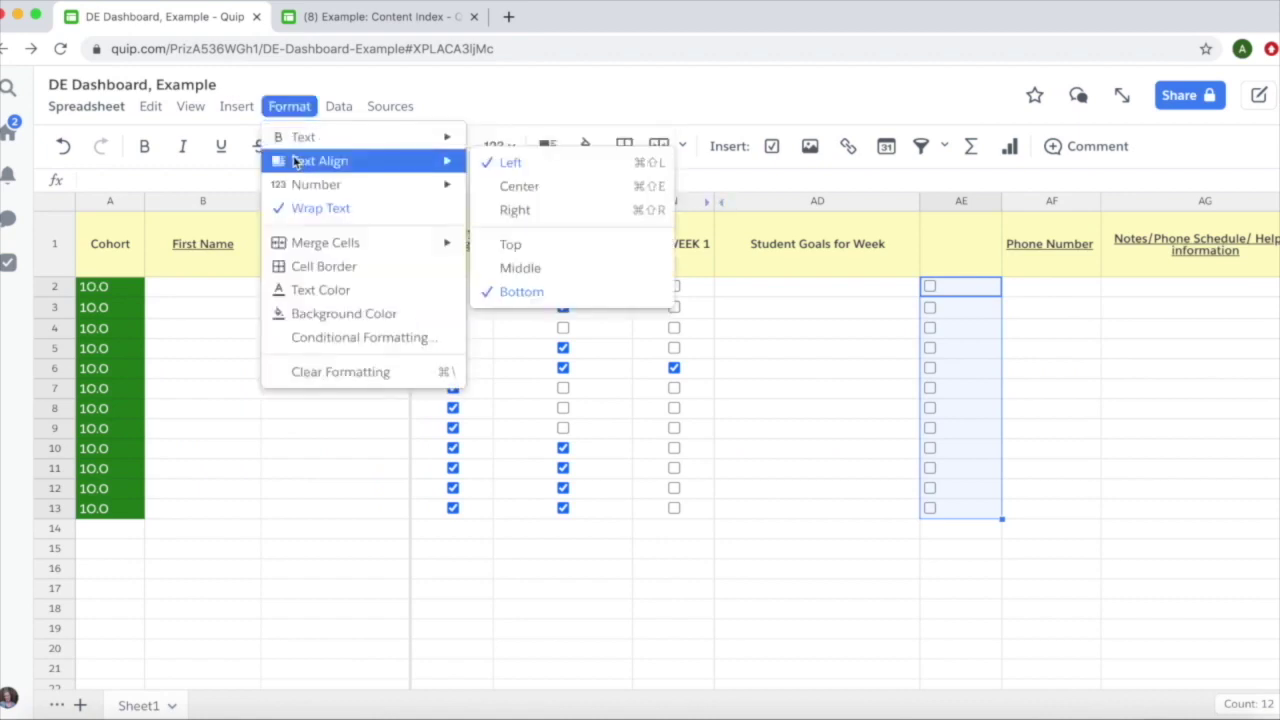
left_click(498, 180)
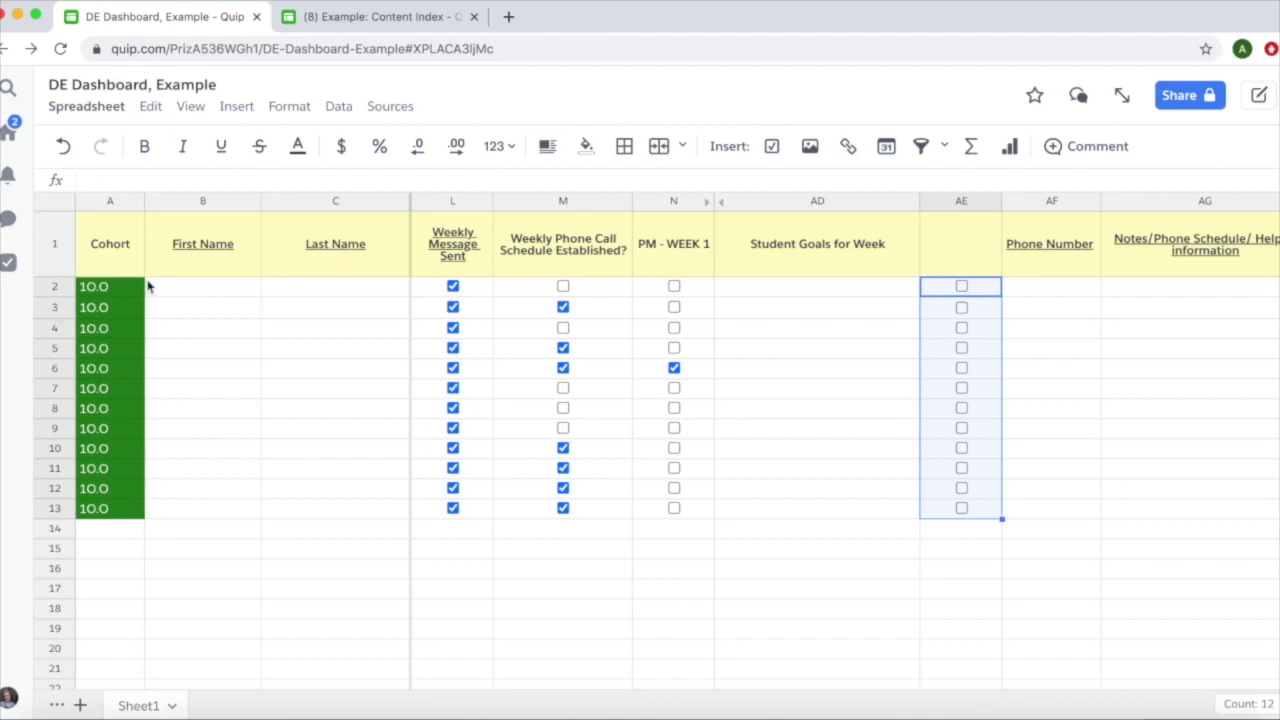
left_click(200, 350)
scroll(242, 400, "down", 2)
scroll(242, 400, "up", 2)
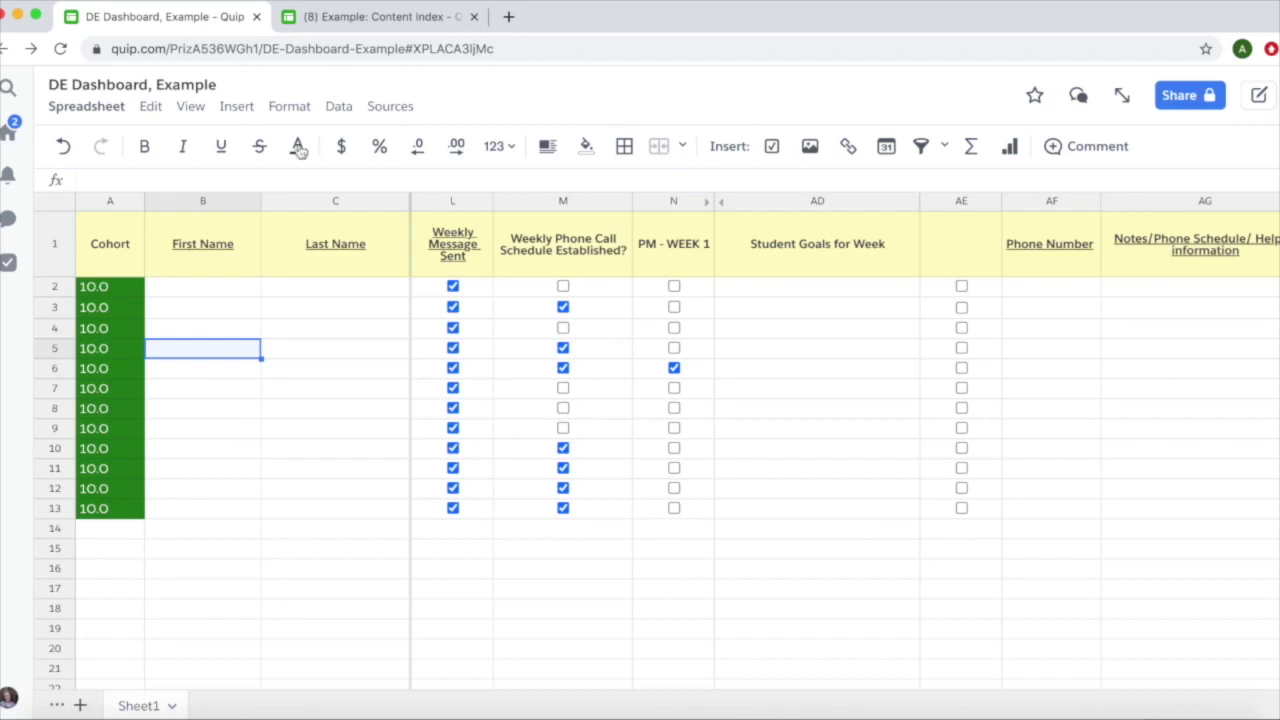
Switch to the Example: Content Index spreadsheet and examine the Word Count entries and the TOTAL WORD COUNT formula.
left_click(337, 22)
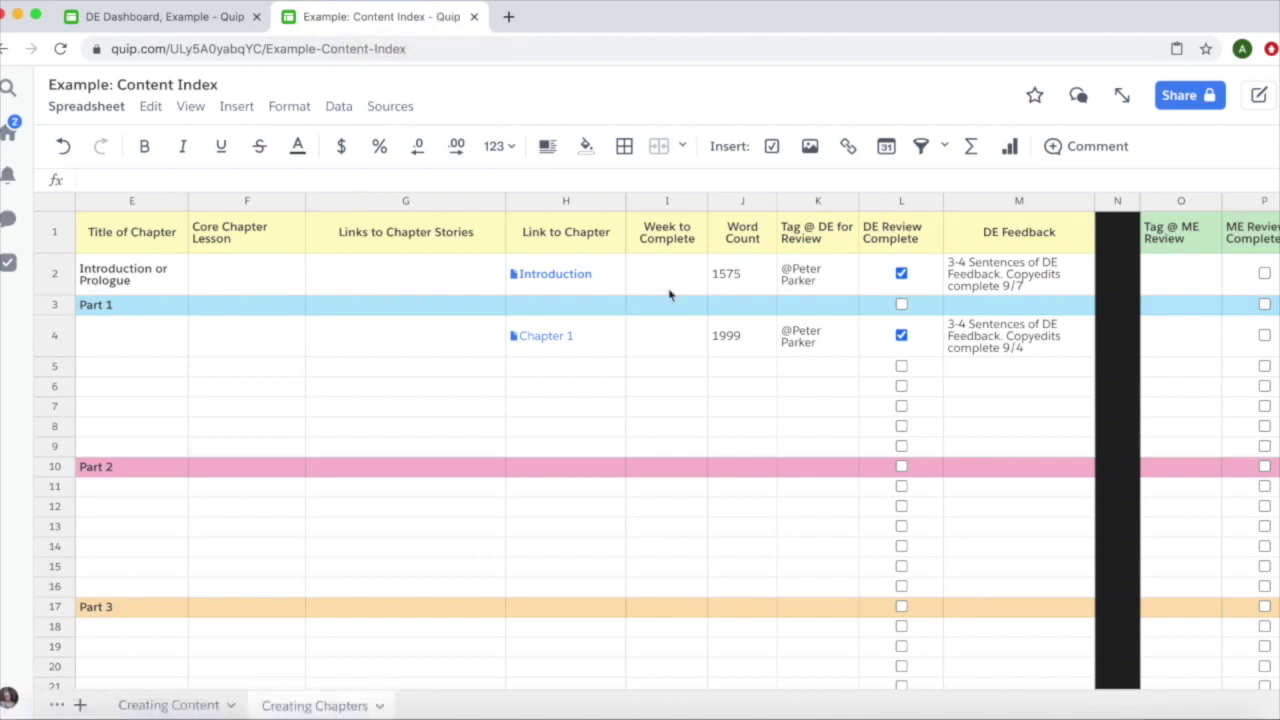
left_click(738, 290)
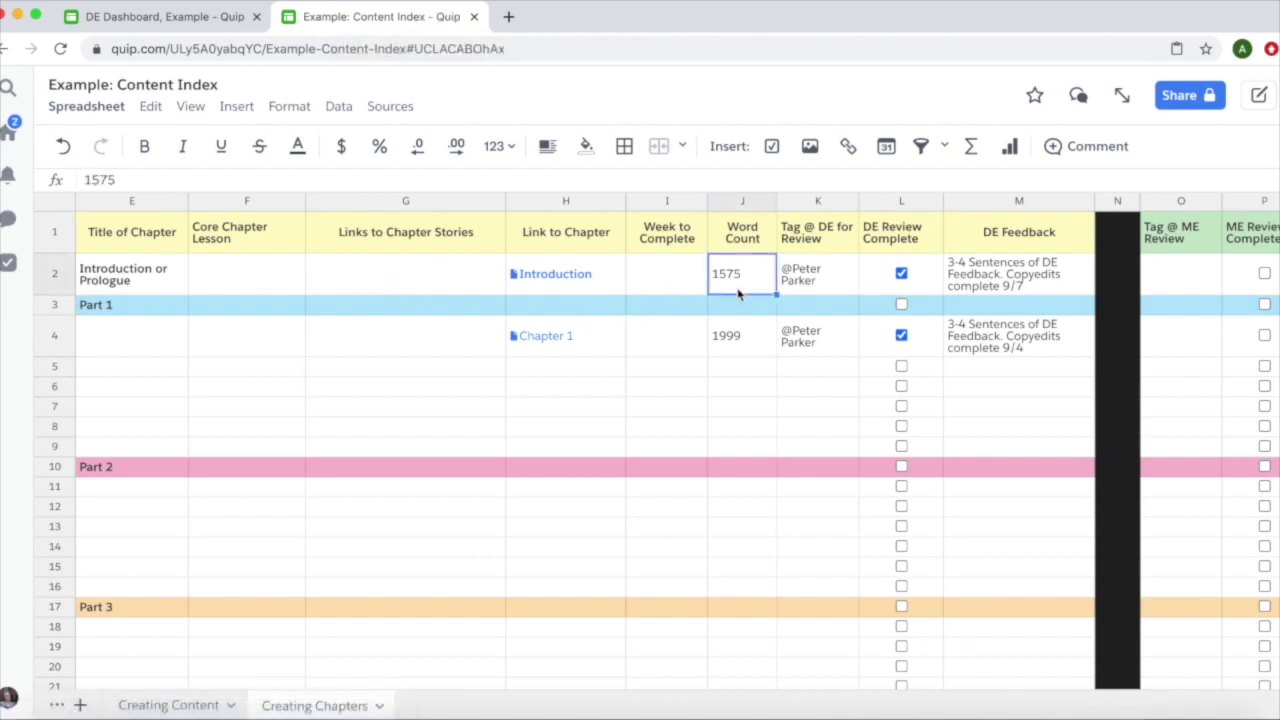
left_click(744, 348)
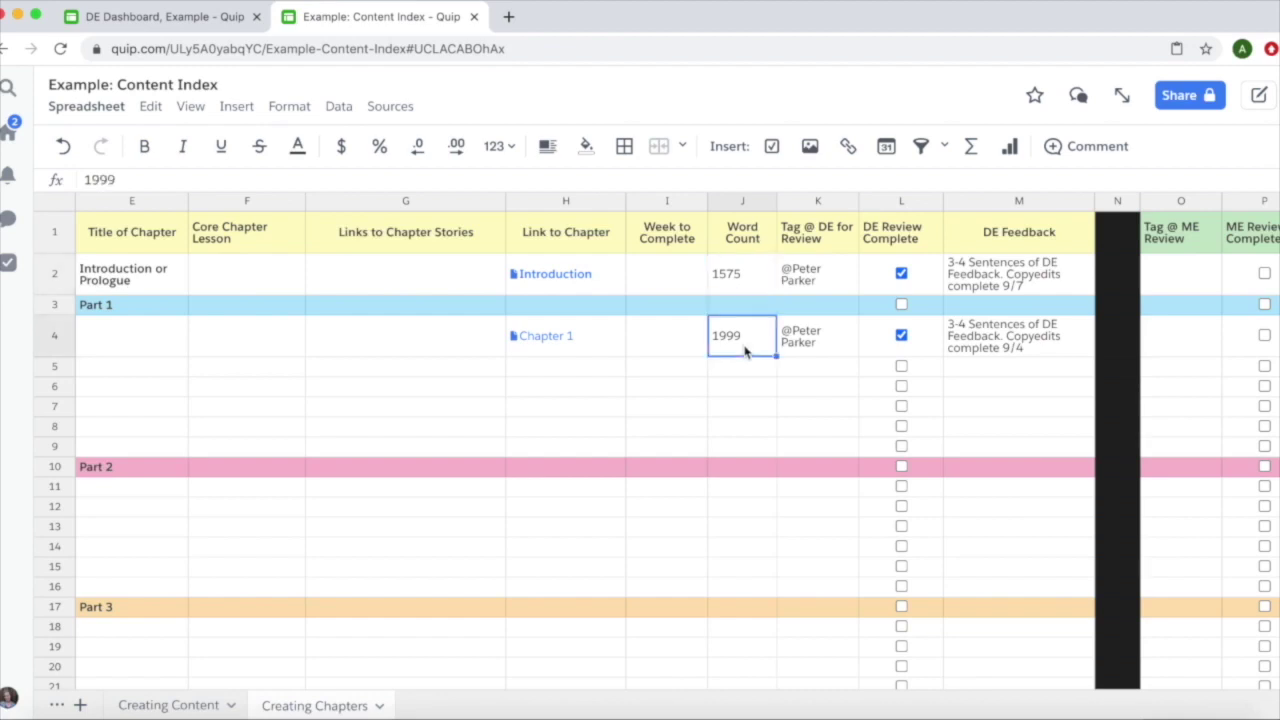
scroll(748, 488, "down", 10)
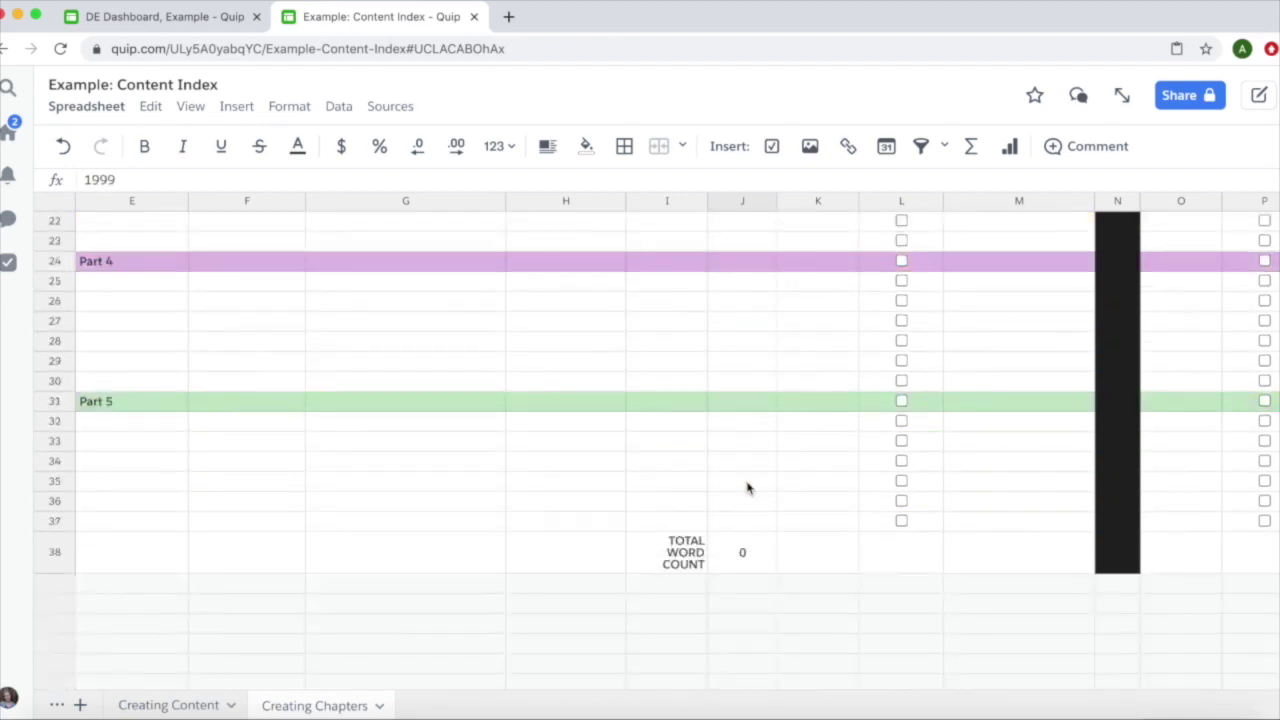
left_click(756, 556)
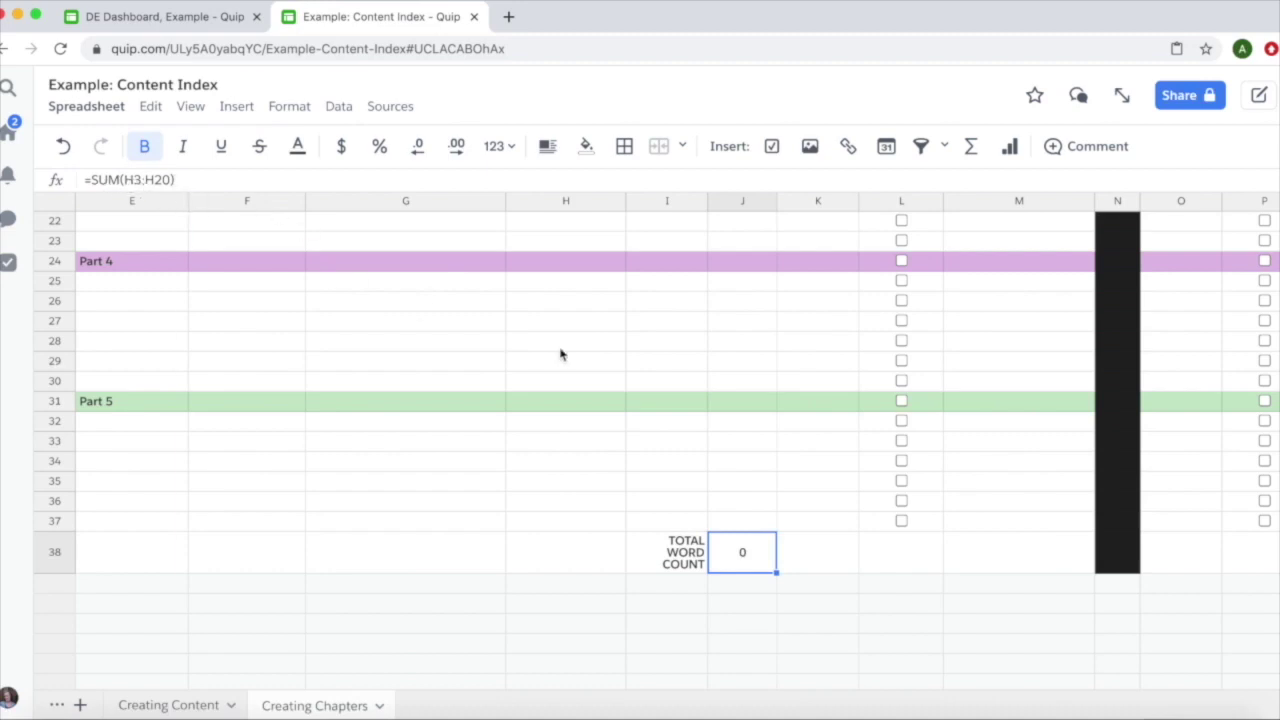
scroll(574, 266, "up", 5)
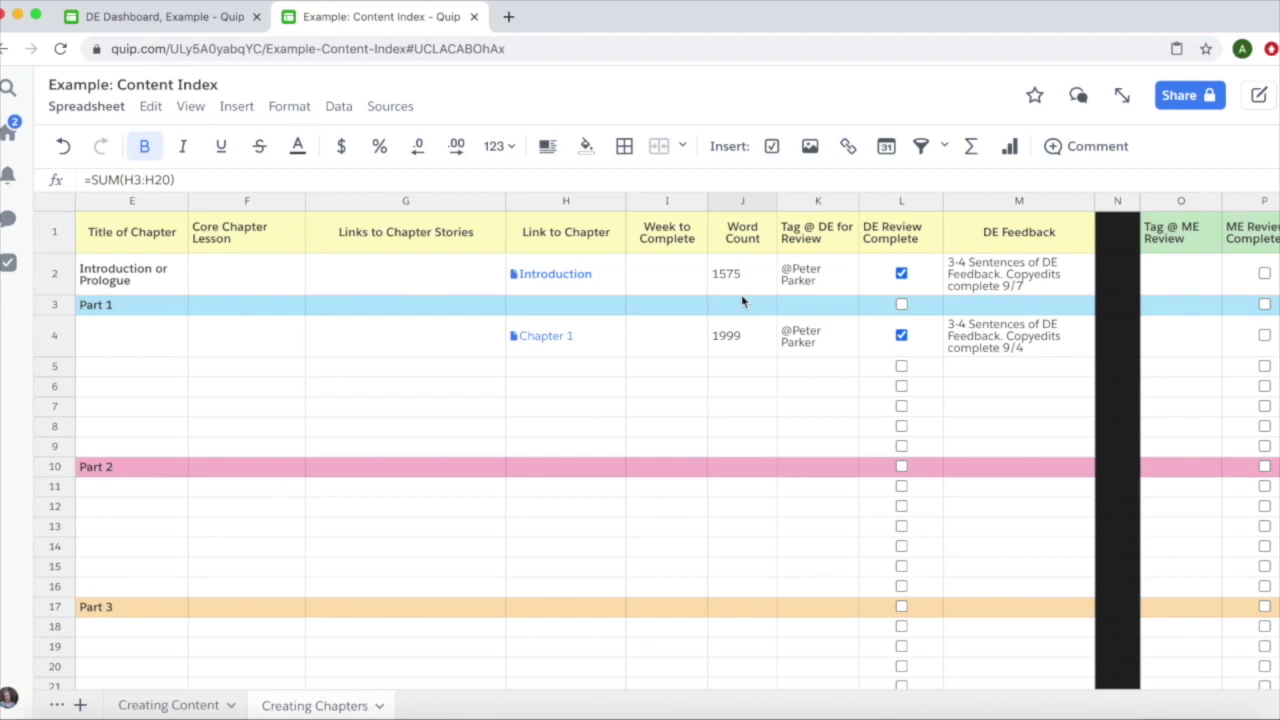
scroll(788, 448, "down", 5)
scroll(788, 448, "down", 3)
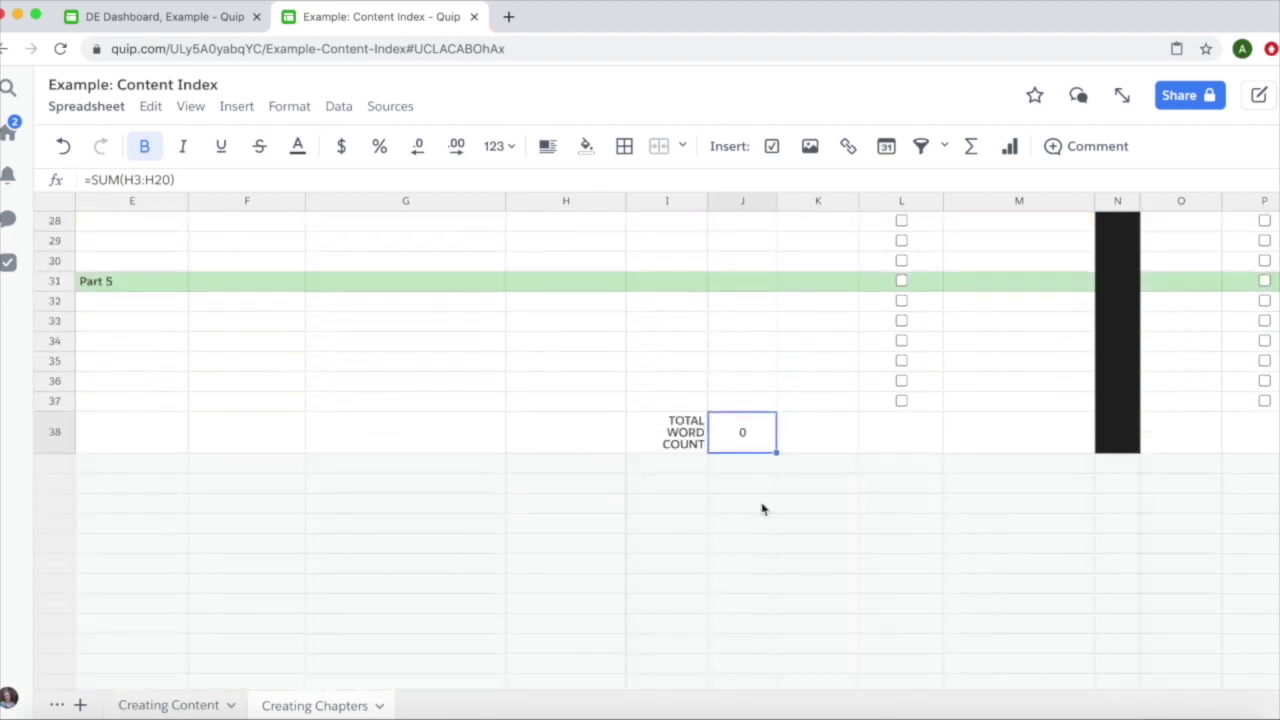
Rewrite the TOTAL WORD COUNT formula in J38 as =SUM(J2:J37).
left_click(162, 180)
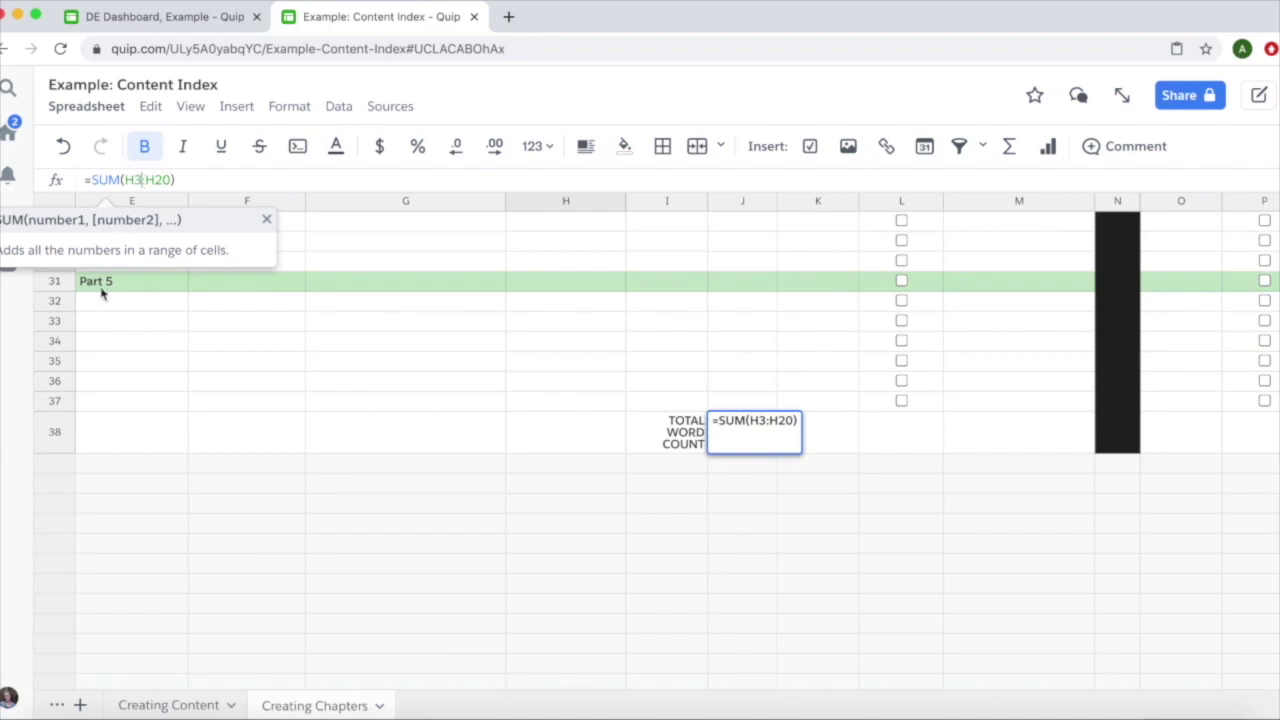
key("BackSpace")
key("BackSpace")
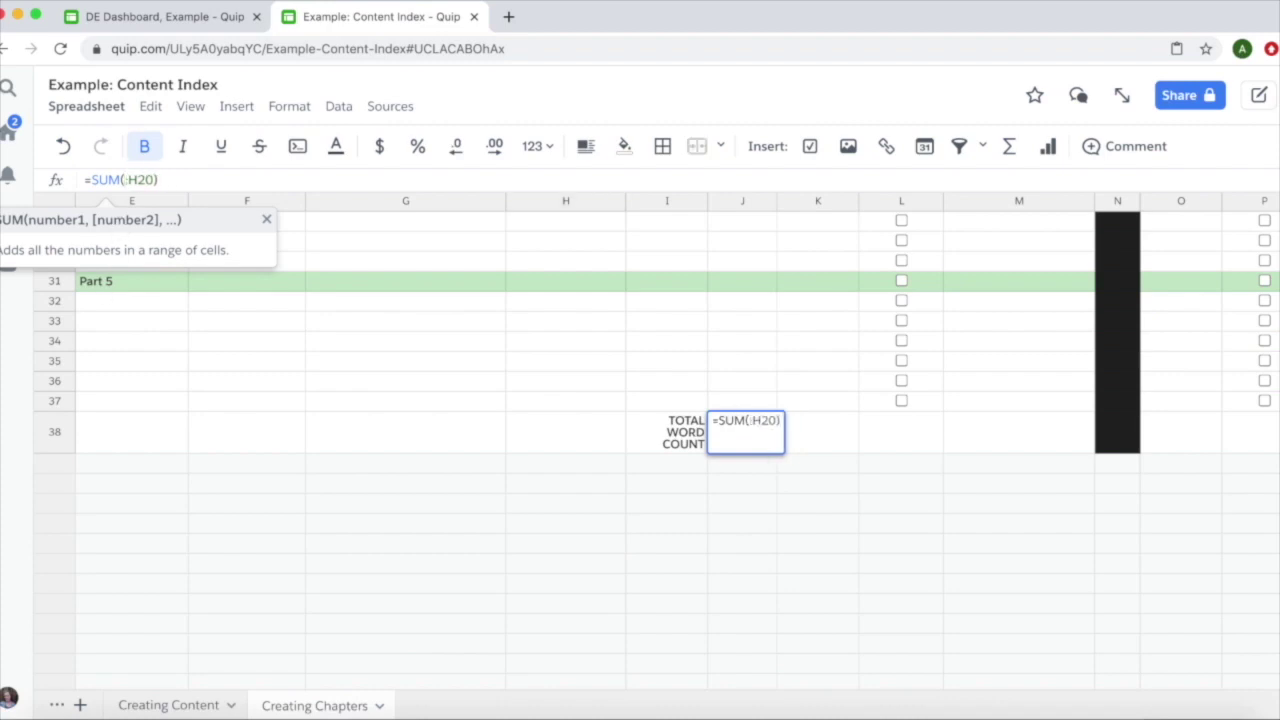
type("J2")
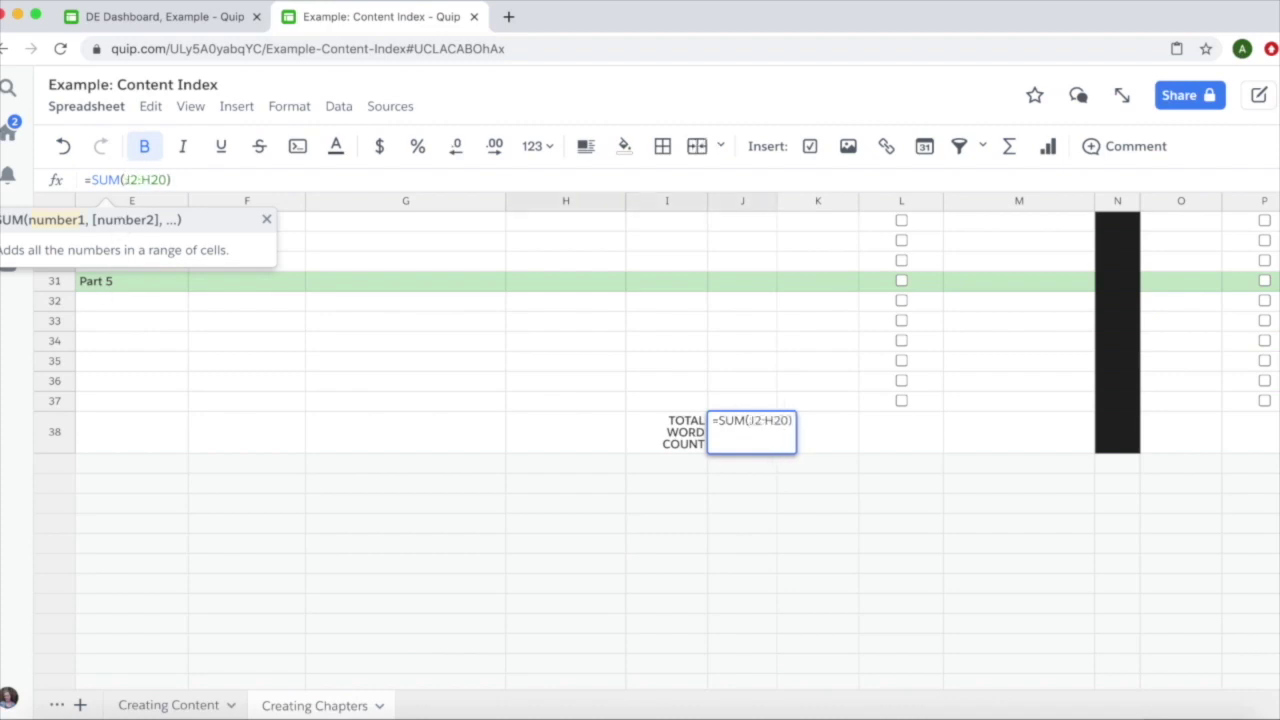
key("Right")
key("Right")
key("Right")
key("BackSpace")
key("BackSpace")
key("BackSpace")
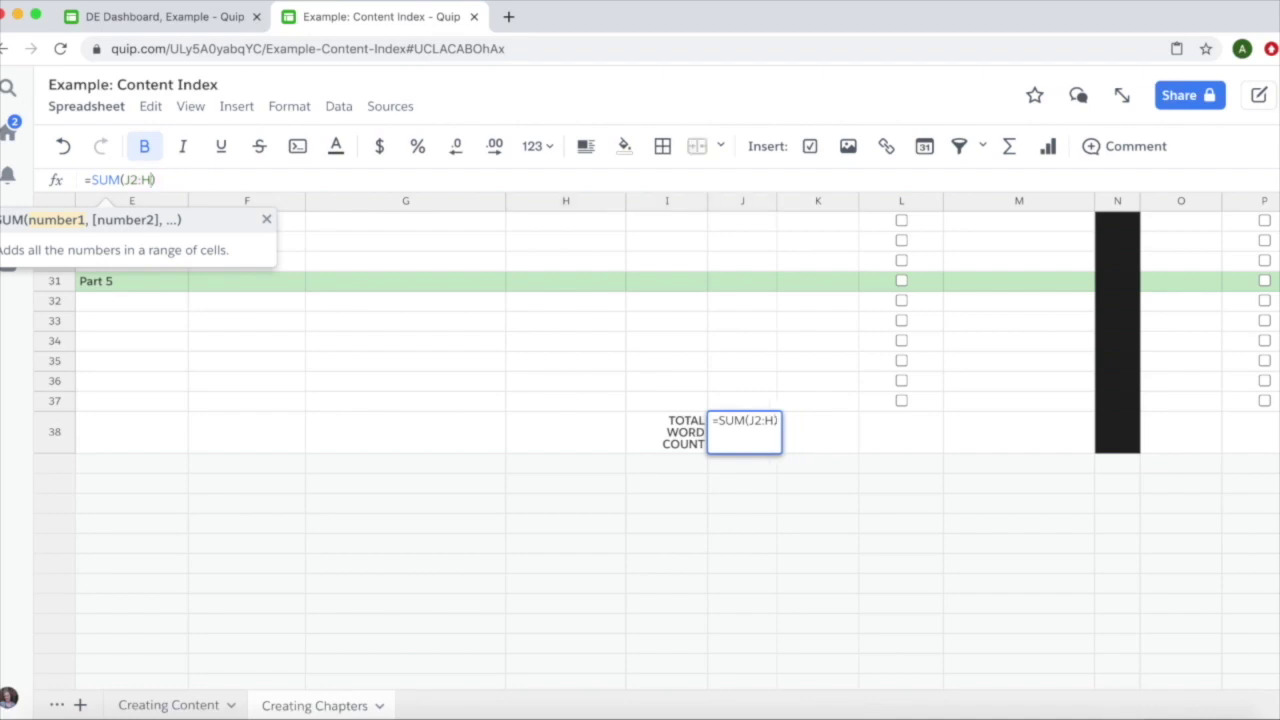
type("J37")
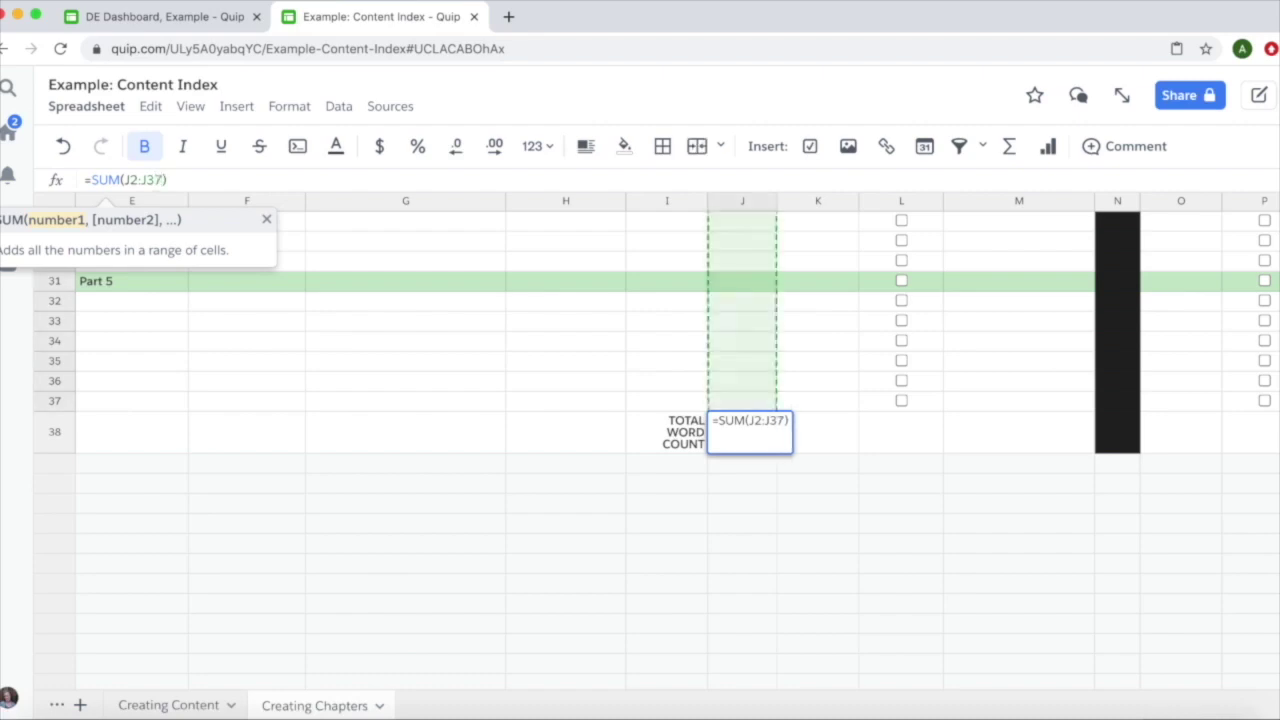
key("Return")
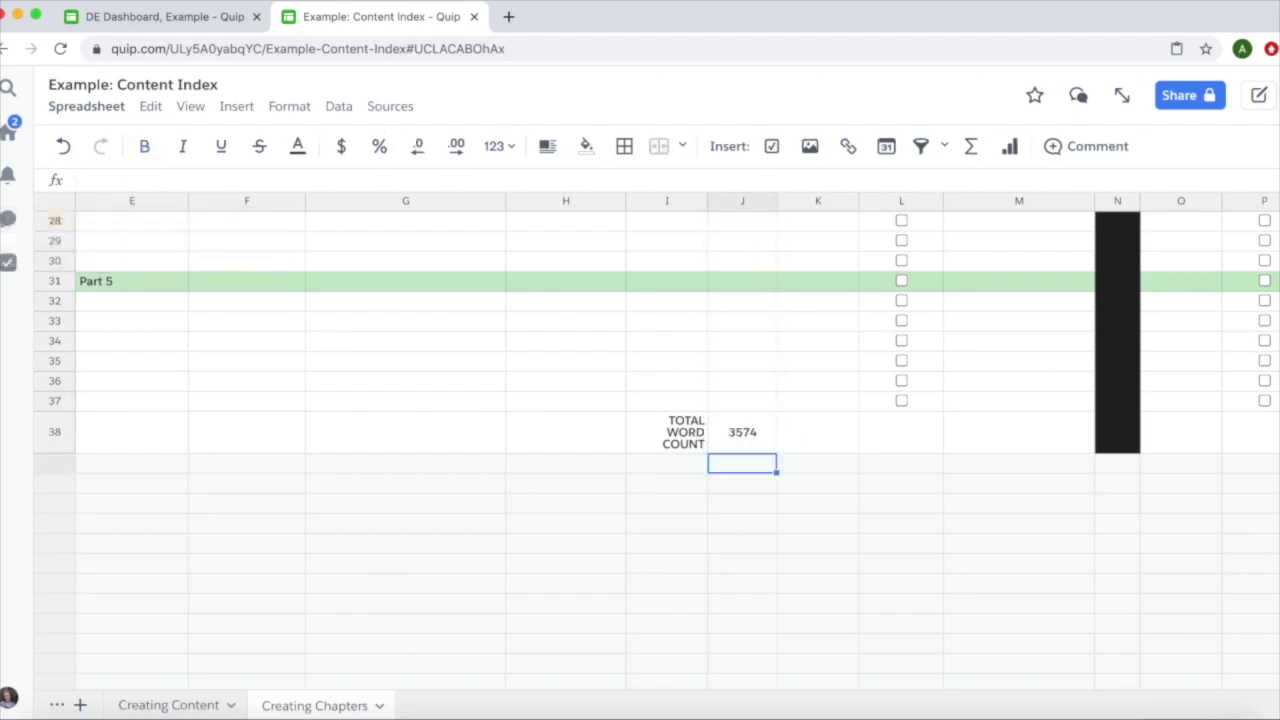
Undo the formula change in the TOTAL WORD COUNT cell.
left_click(770, 436)
left_click(151, 108)
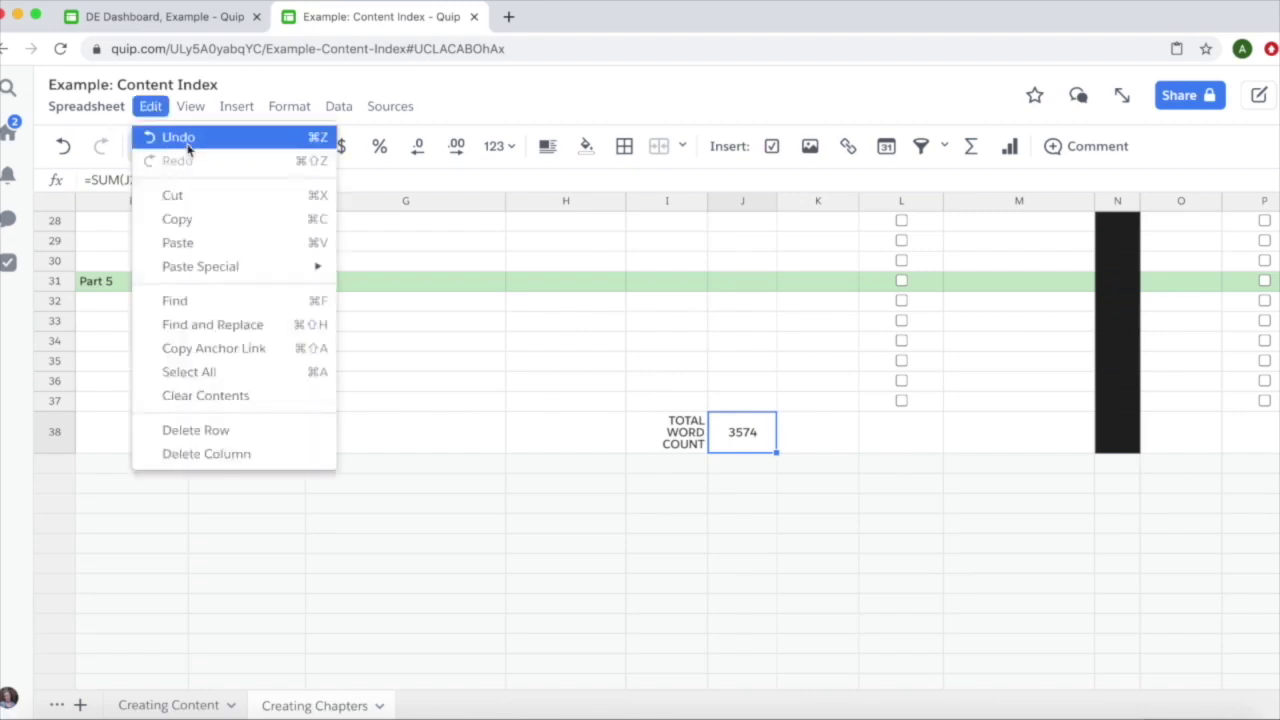
left_click(168, 137)
left_click(151, 107)
left_click(166, 138)
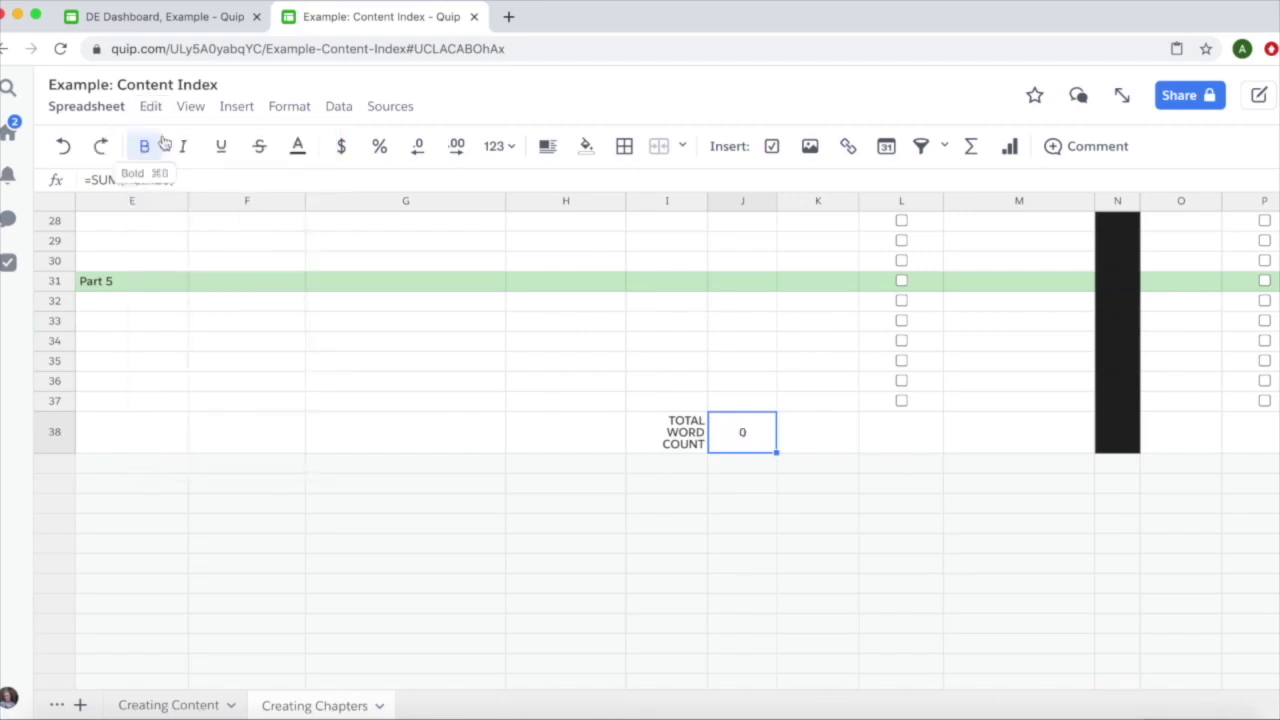
Replace the range in the TOTAL WORD COUNT formula with J2:J37 by selecting the Word Count cells in the sheet.
left_click(802, 406)
left_click(769, 438)
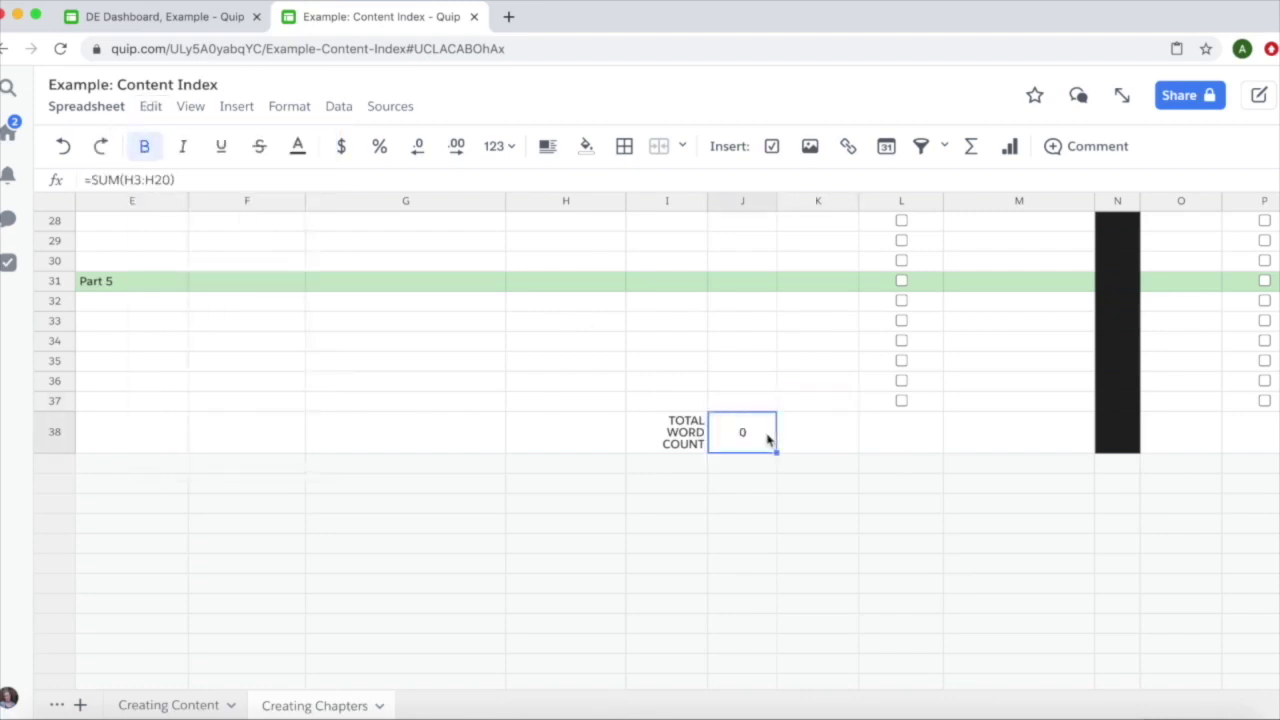
left_click(160, 180)
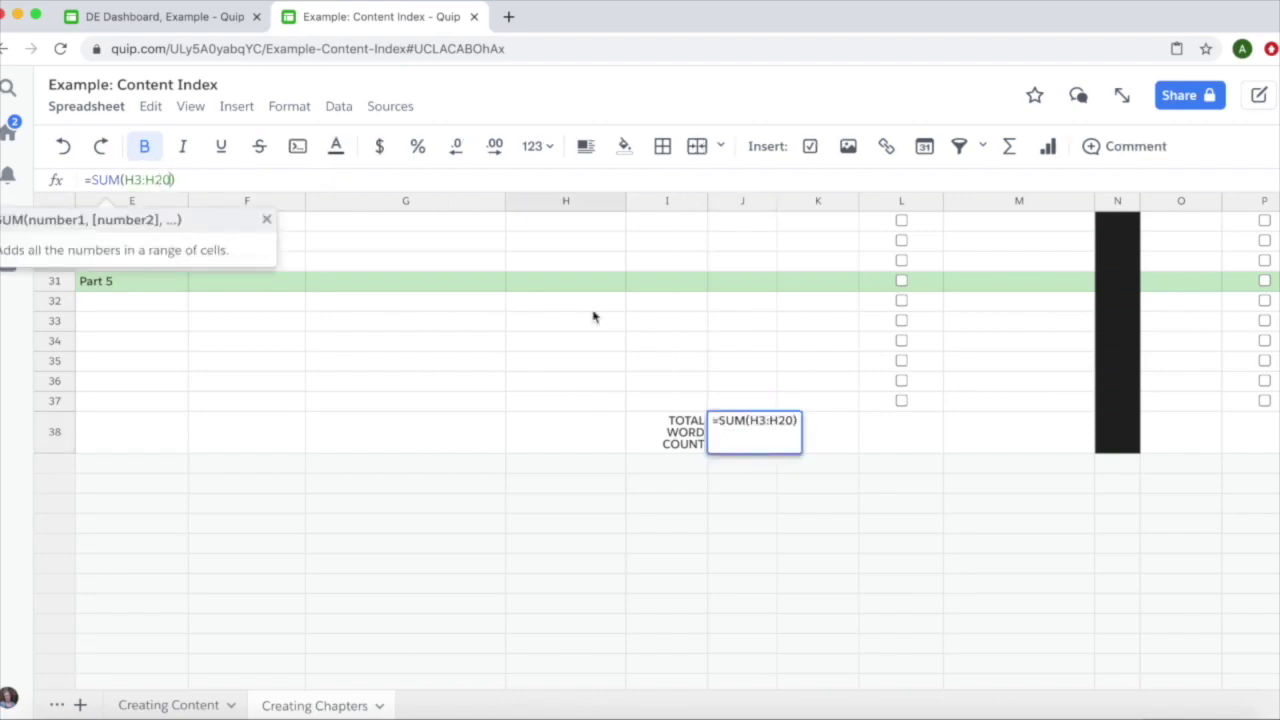
scroll(700, 360, "up", 6)
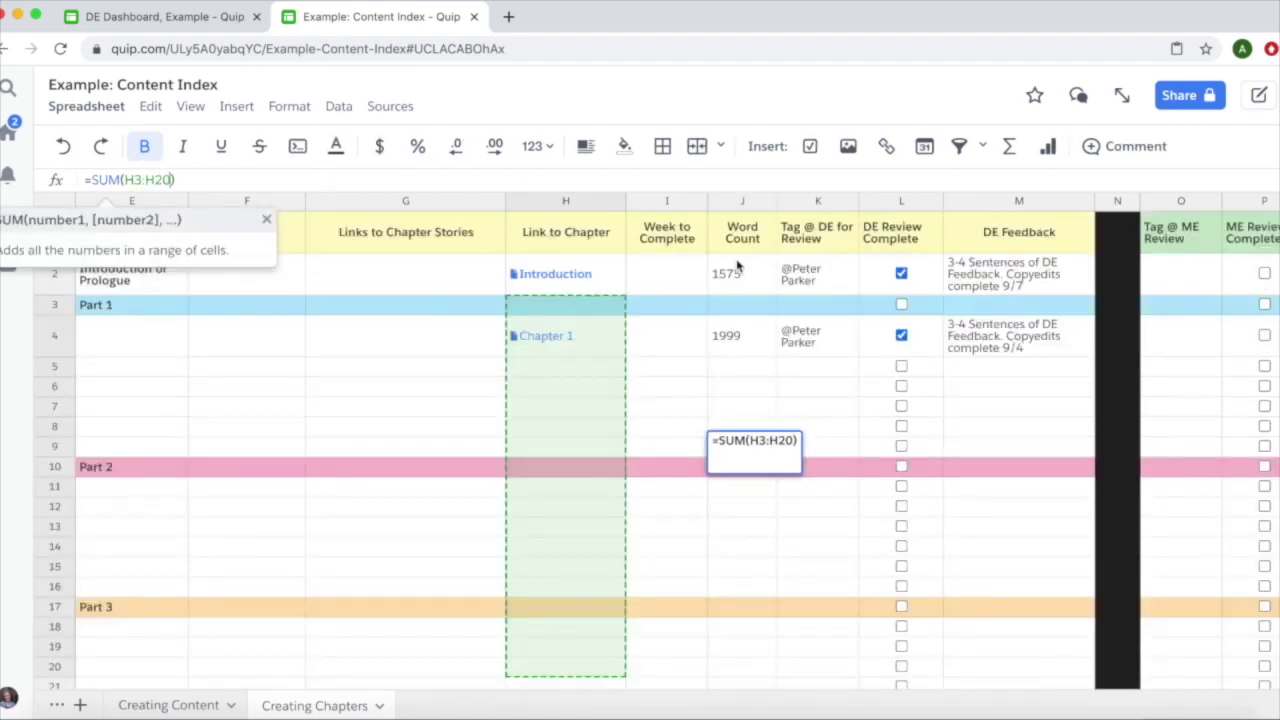
left_click_drag(731, 276, 729, 648)
key("Return")
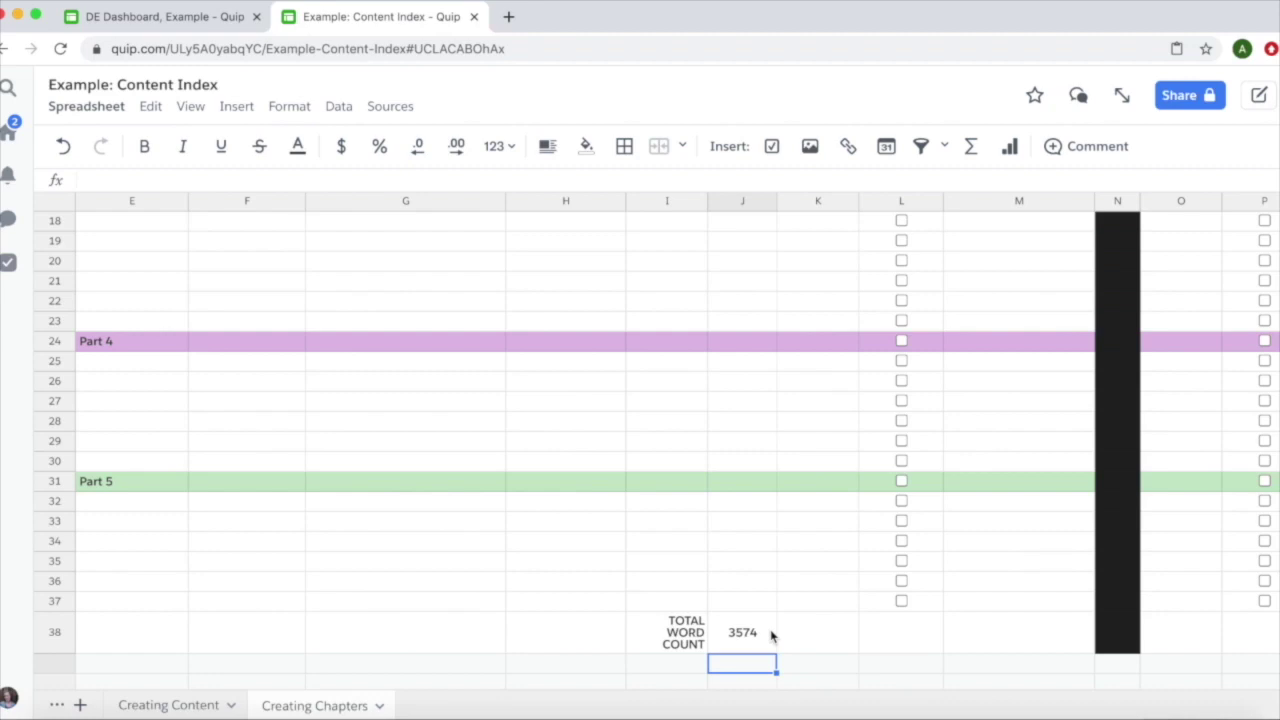
Clear the TOTAL WORD COUNT cell and insert a SUM function covering the Word Count cells J2:J37.
left_click(764, 631)
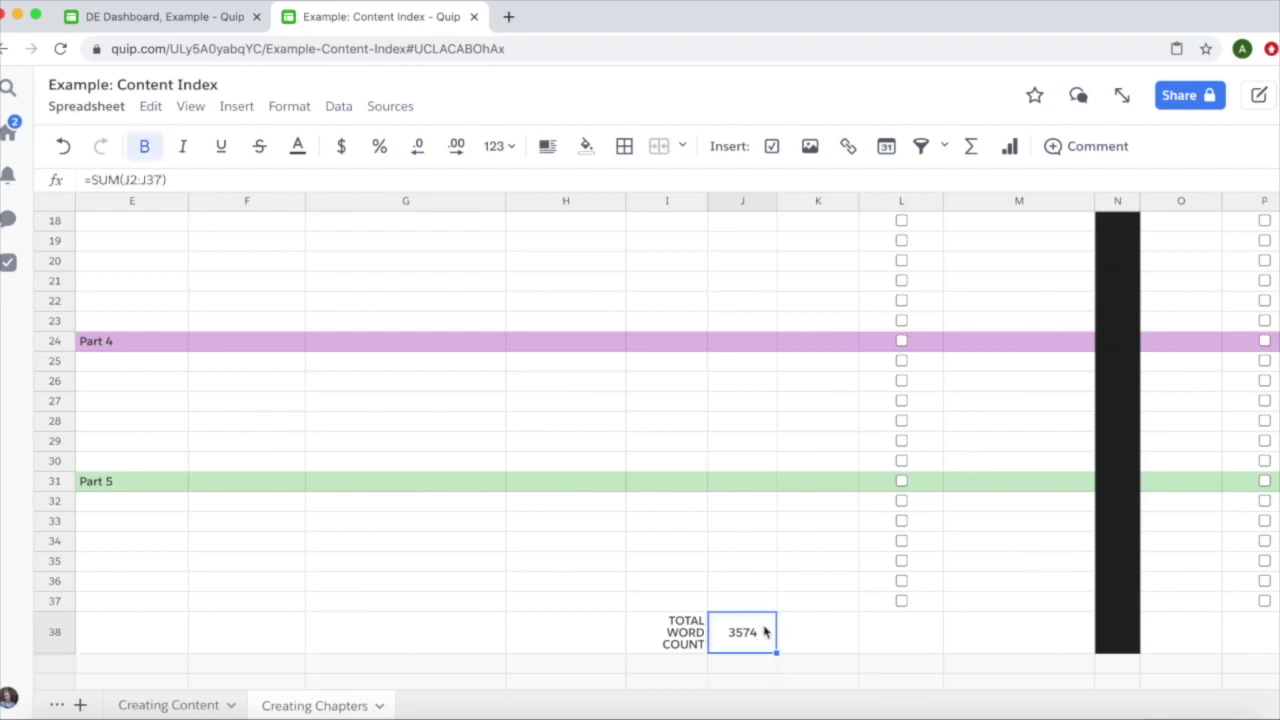
key("BackSpace")
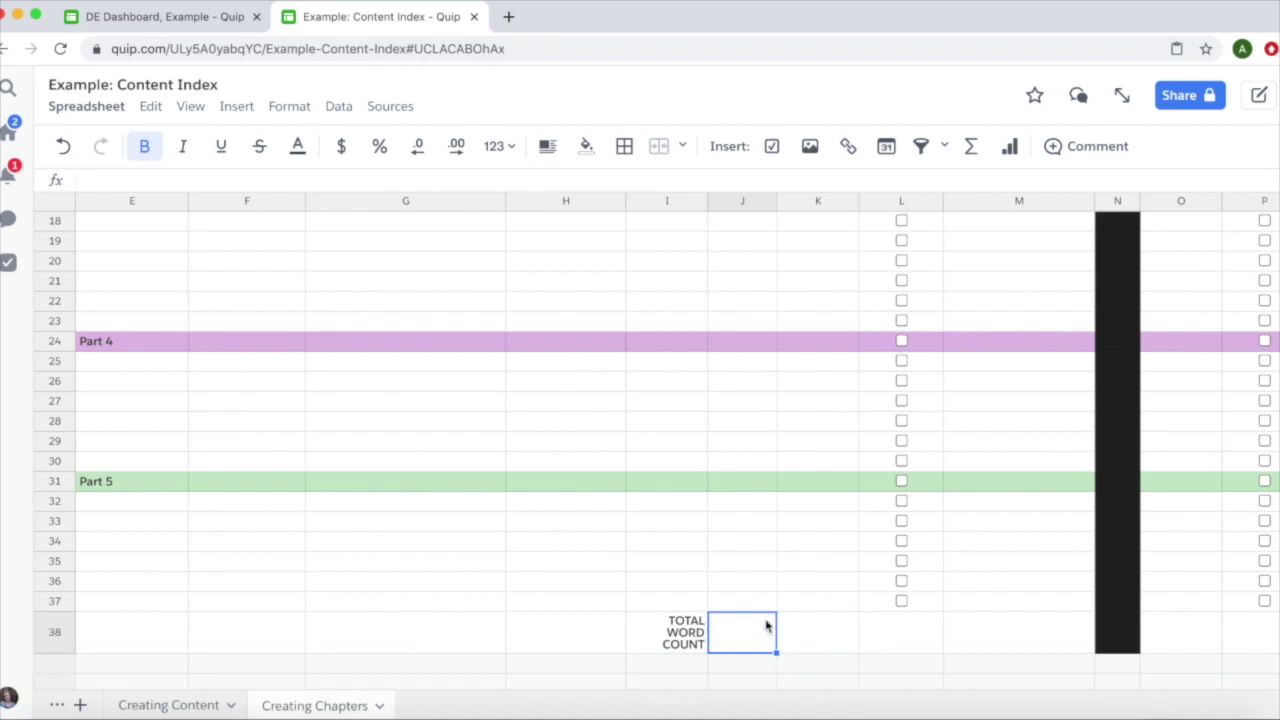
left_click(236, 107)
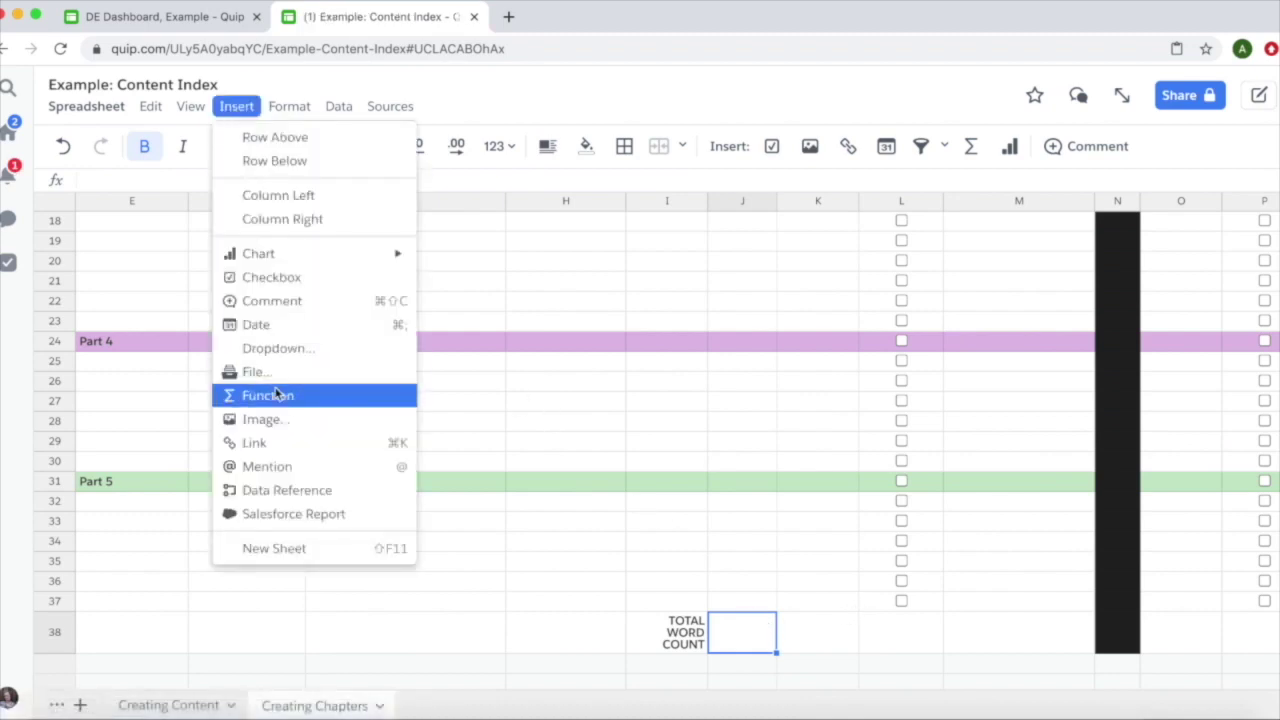
left_click(313, 396)
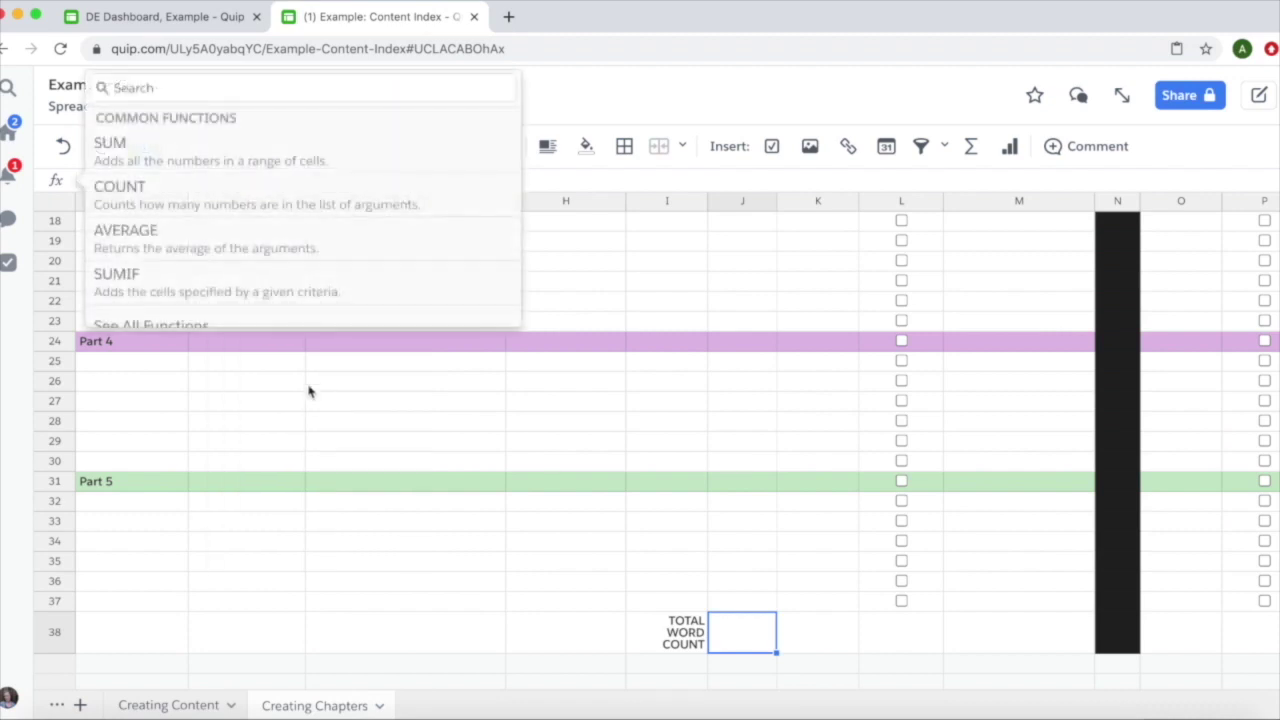
left_click(219, 161)
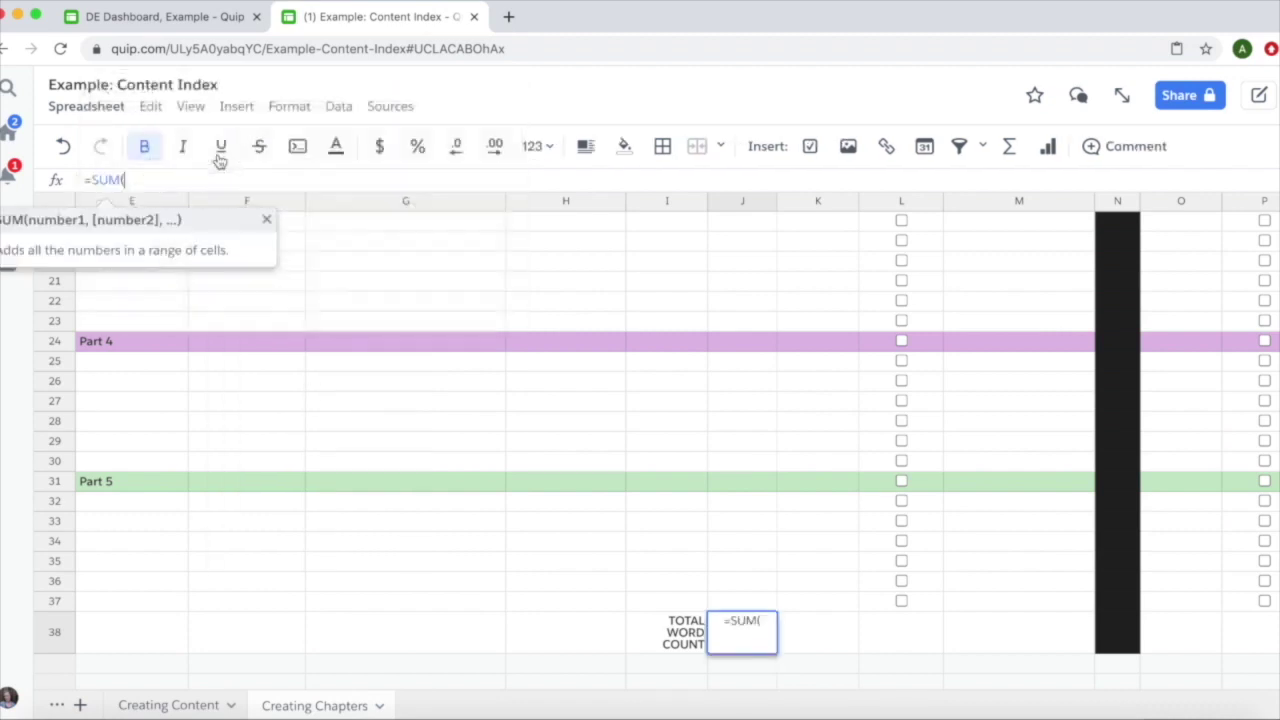
scroll(780, 370, "up", 5)
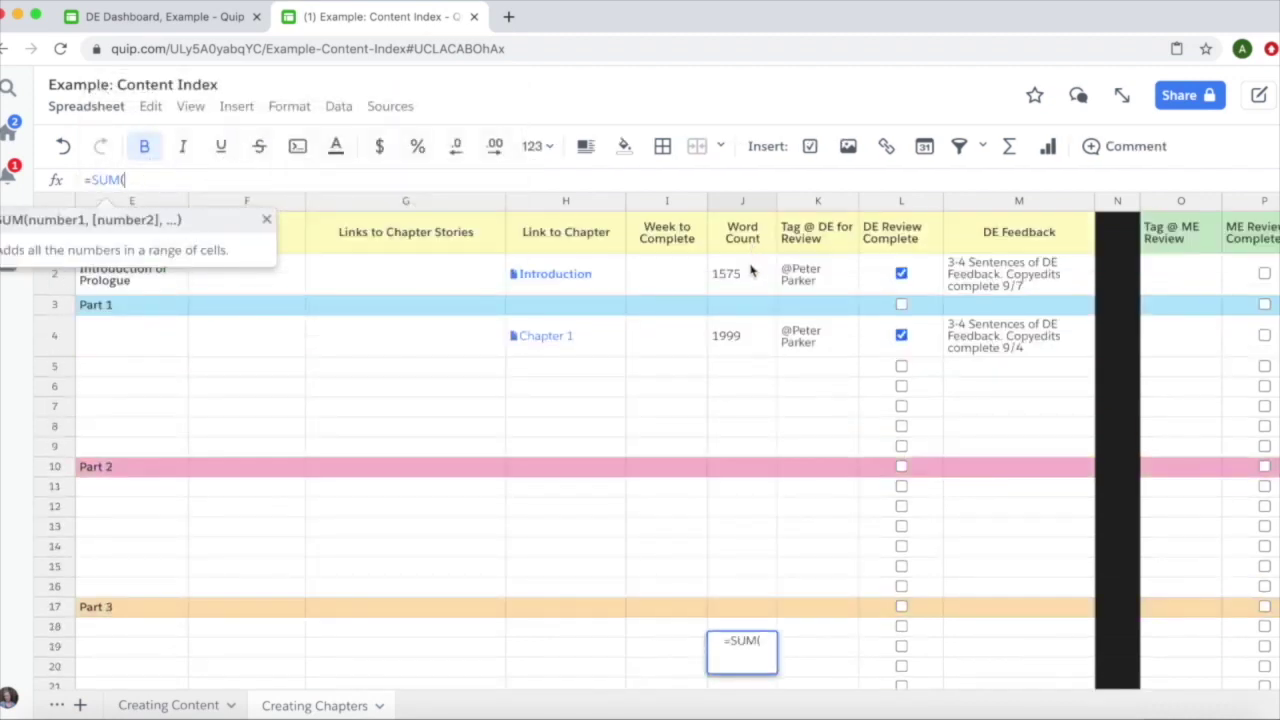
left_click_drag(754, 266, 732, 613)
scroll(731, 531, "down", 3)
scroll(729, 612, "down", 1)
key("Return")
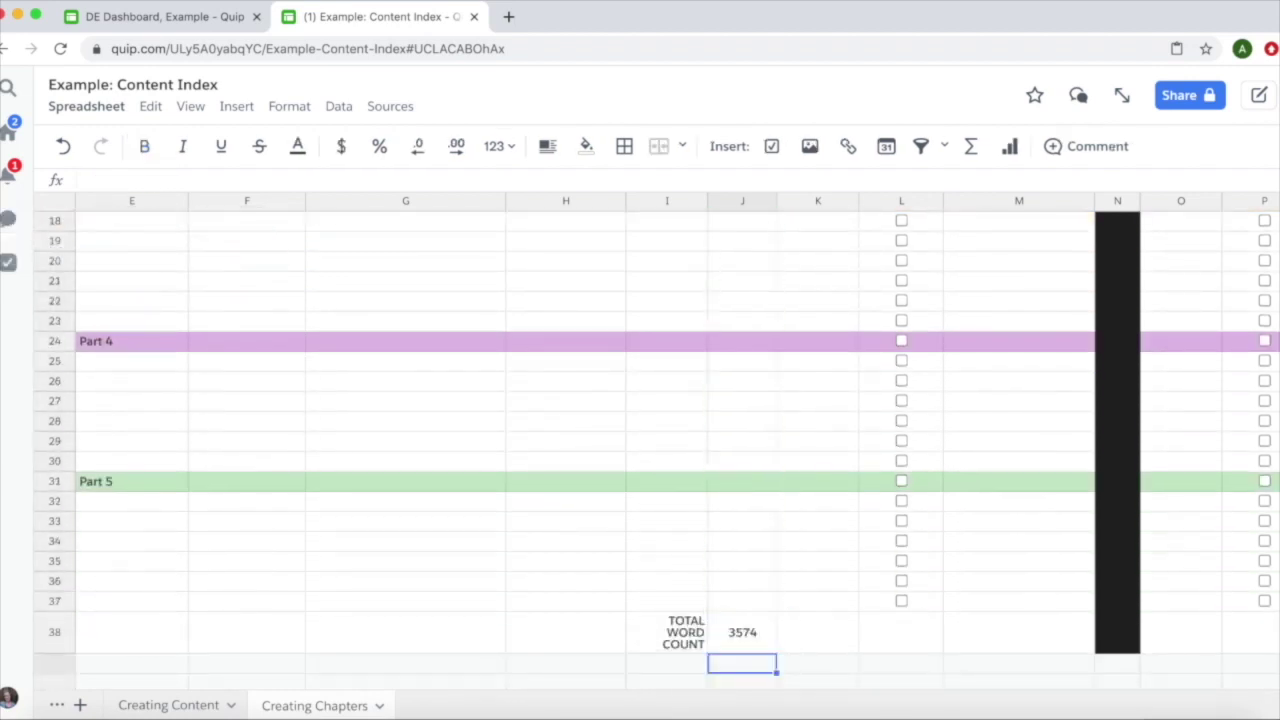
left_click(750, 648)
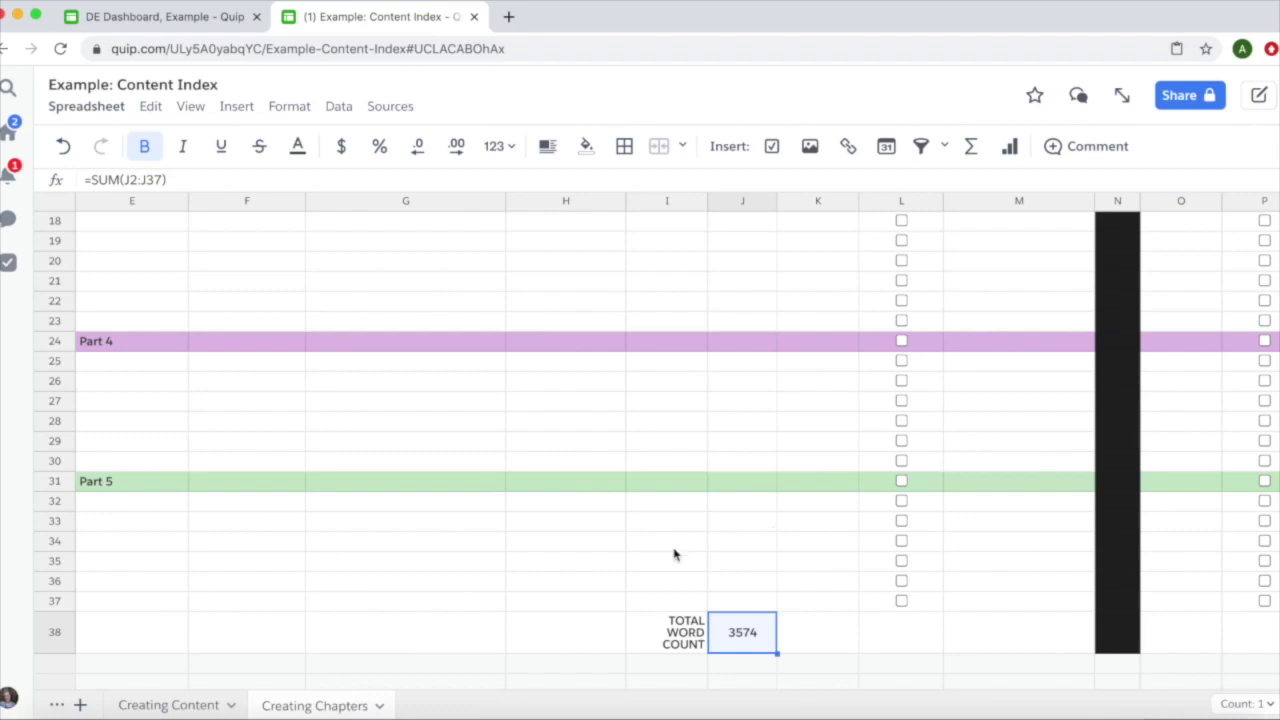
In the Part 1 section, insert a row above row 7 and another row below row 8.
scroll(674, 554, "up", 6)
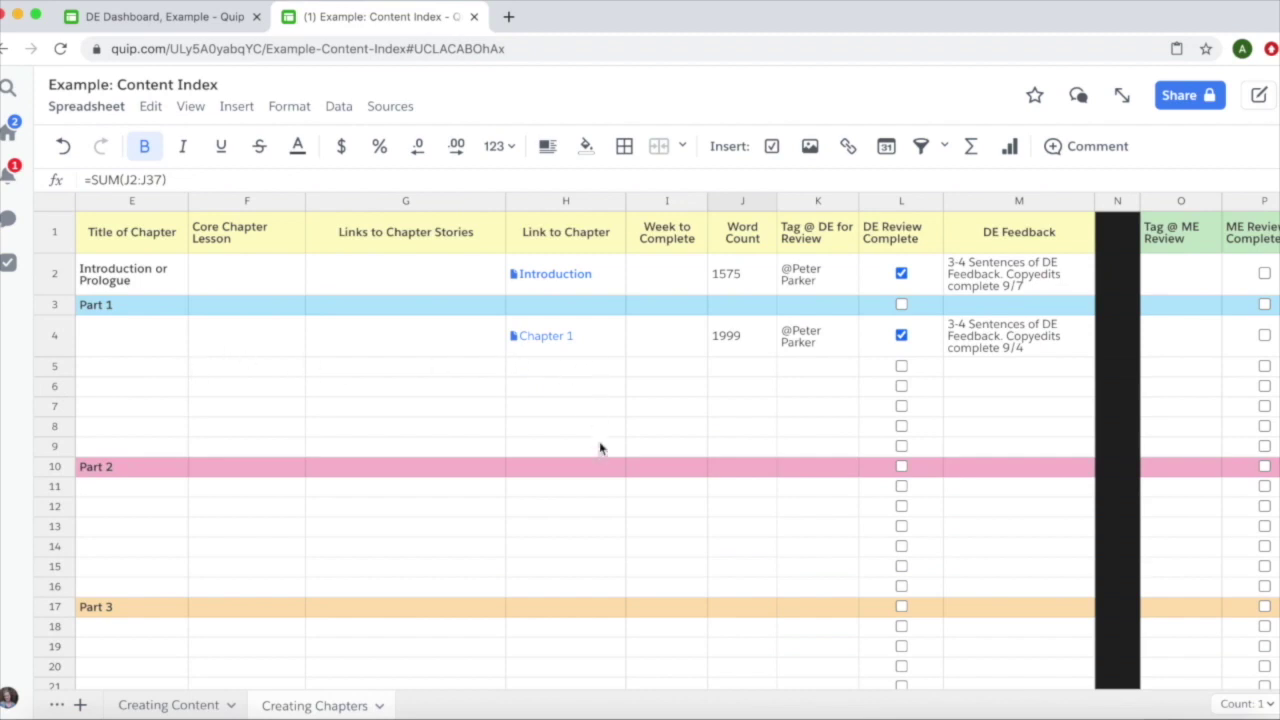
left_click(61, 406)
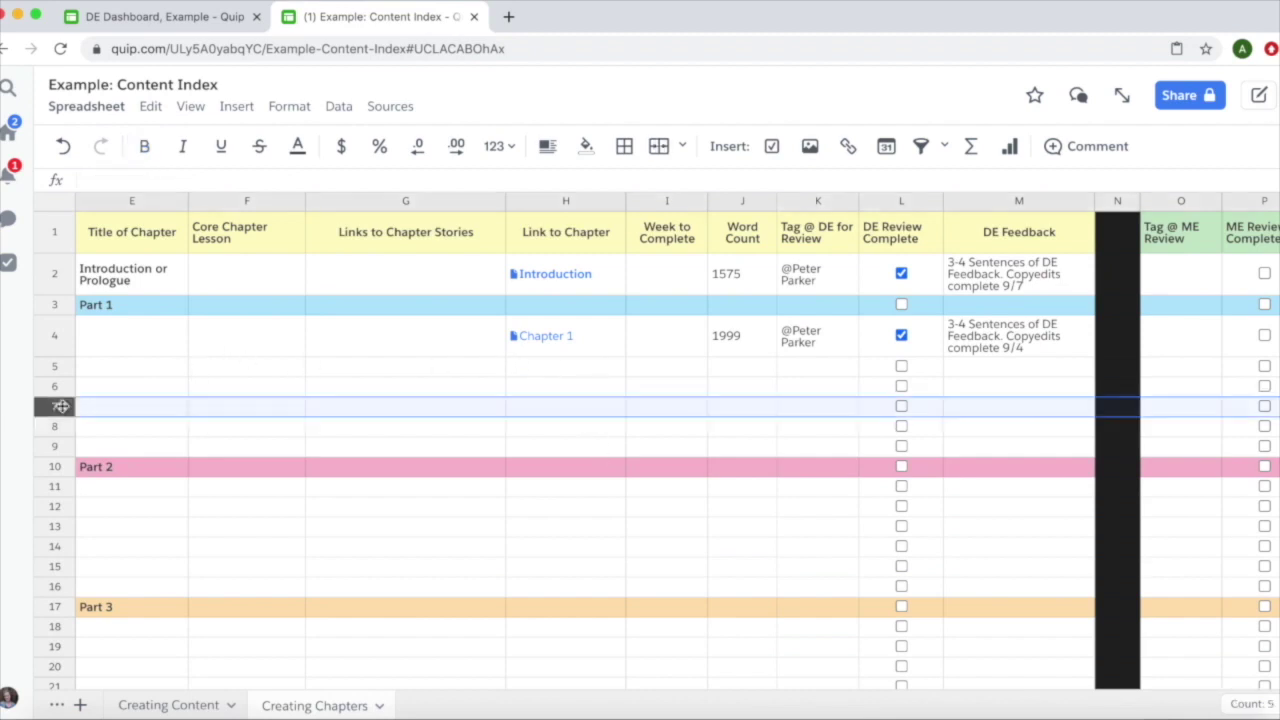
right_click(55, 411)
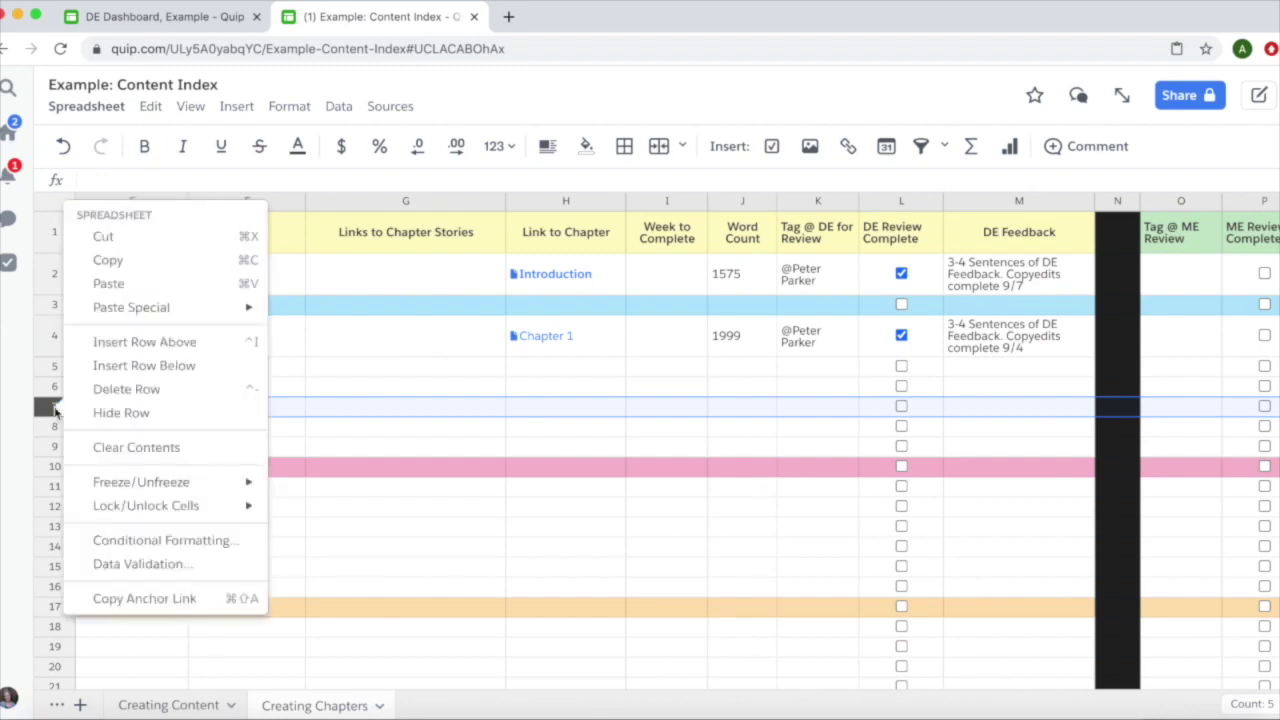
left_click(116, 345)
right_click(52, 430)
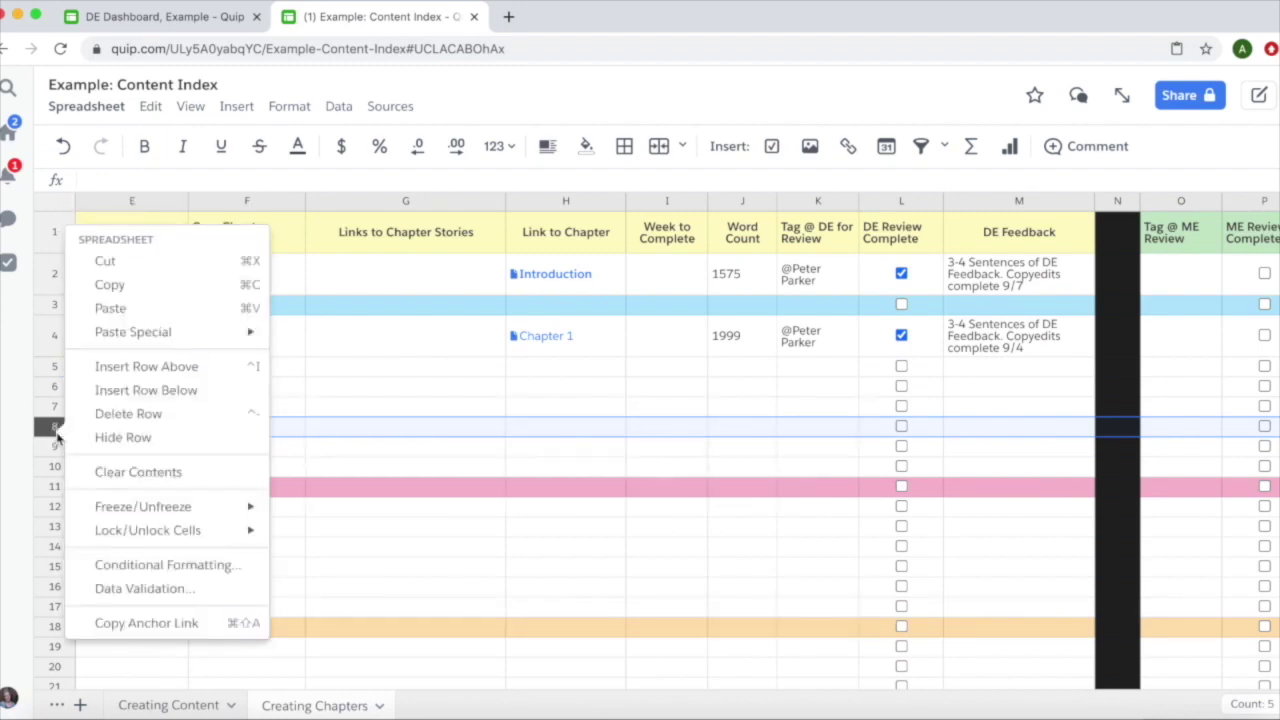
left_click(110, 390)
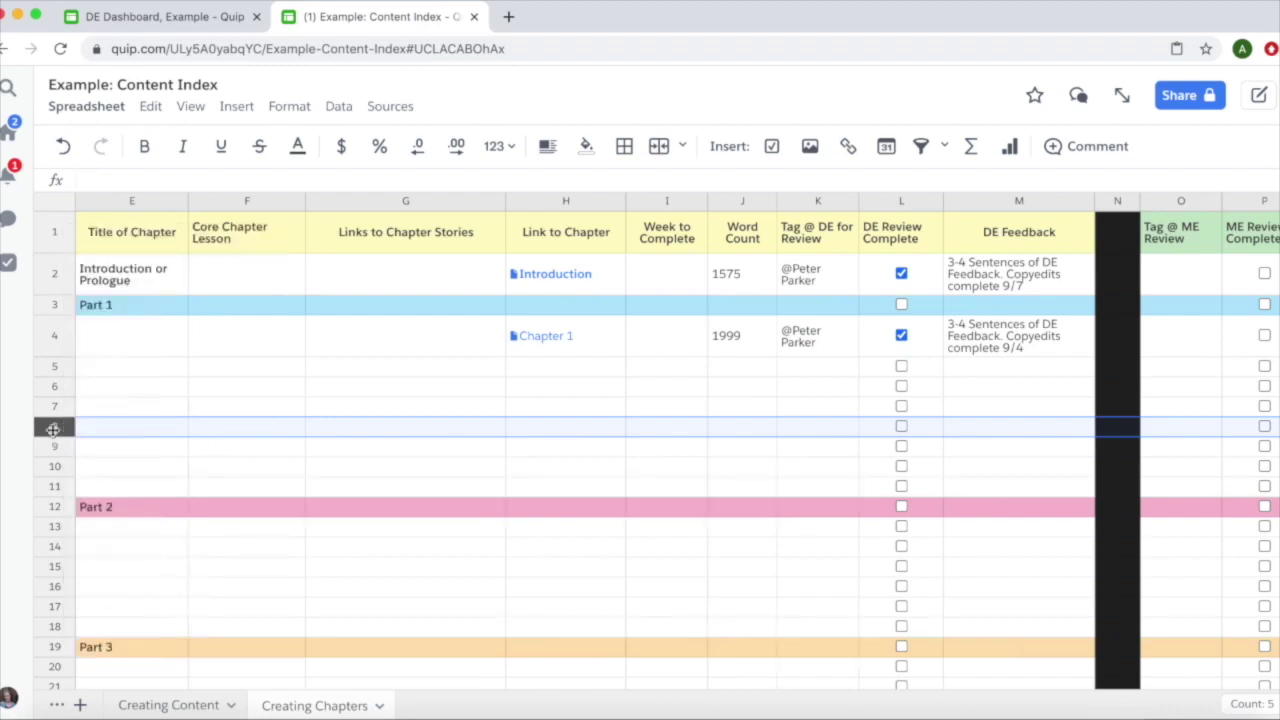
Insert one more row above row 8 in the Part 1 section.
left_click(236, 107)
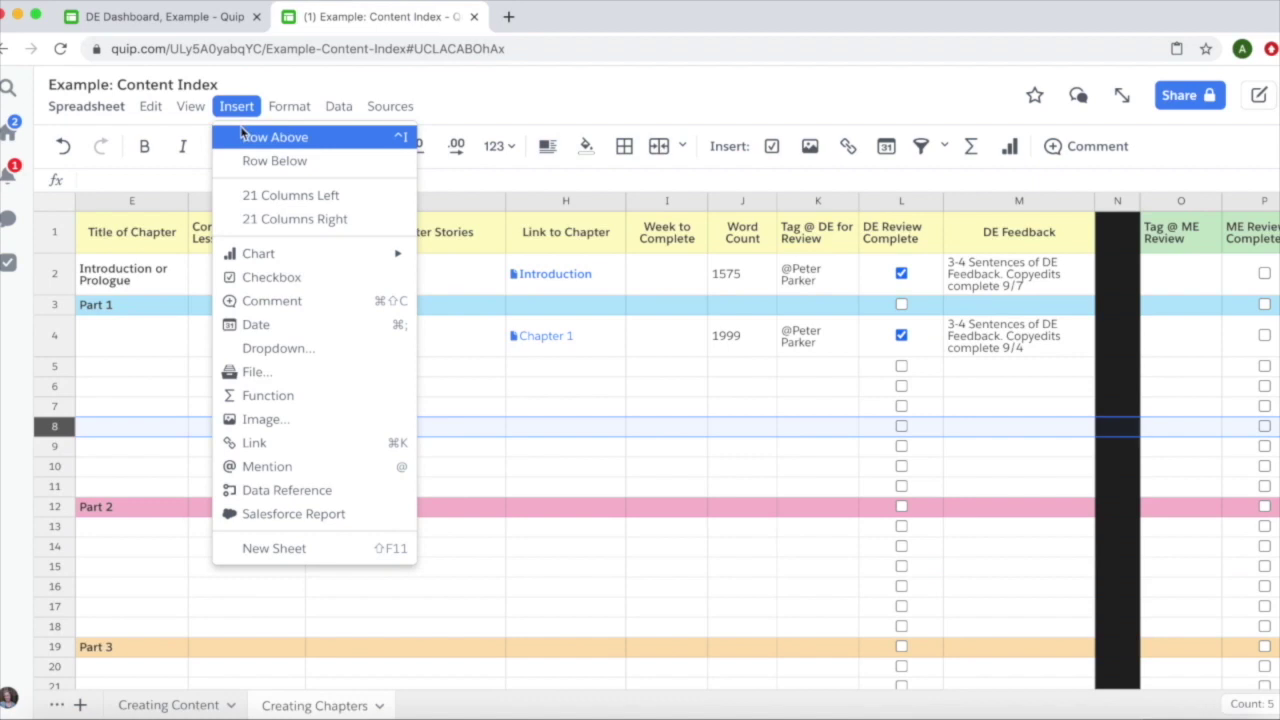
left_click(241, 135)
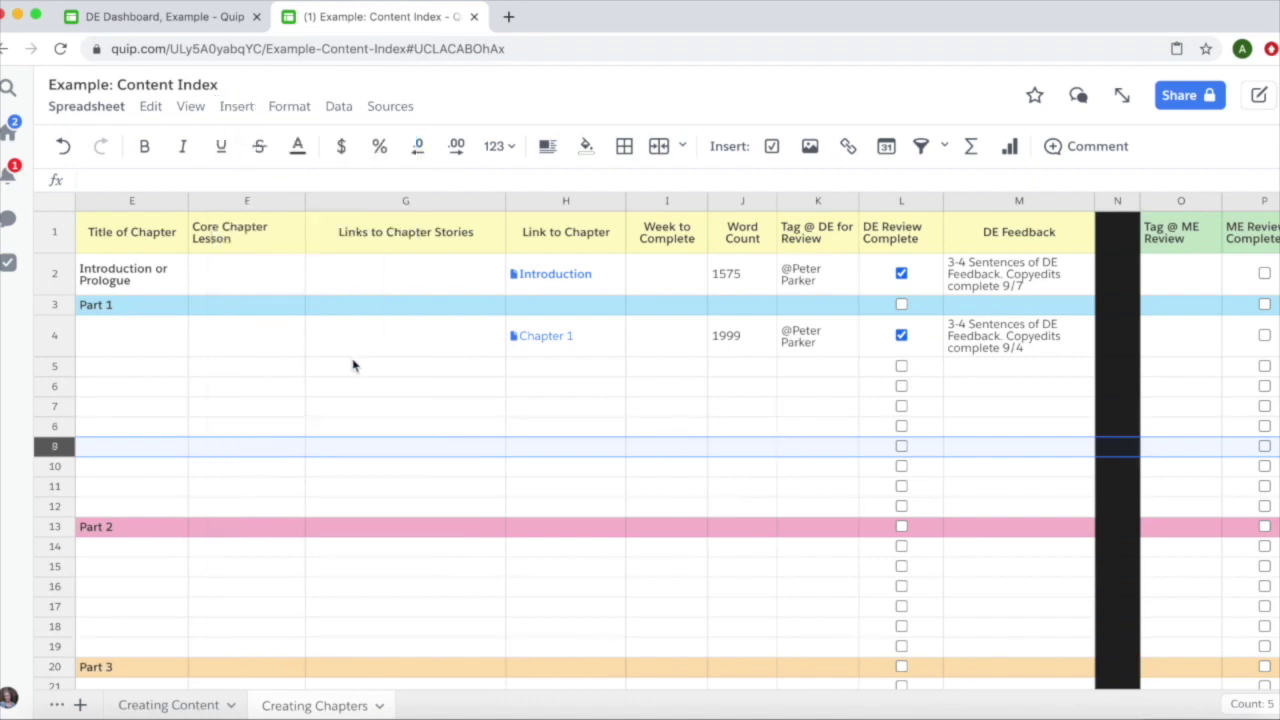
scroll(479, 510, "down", 1)
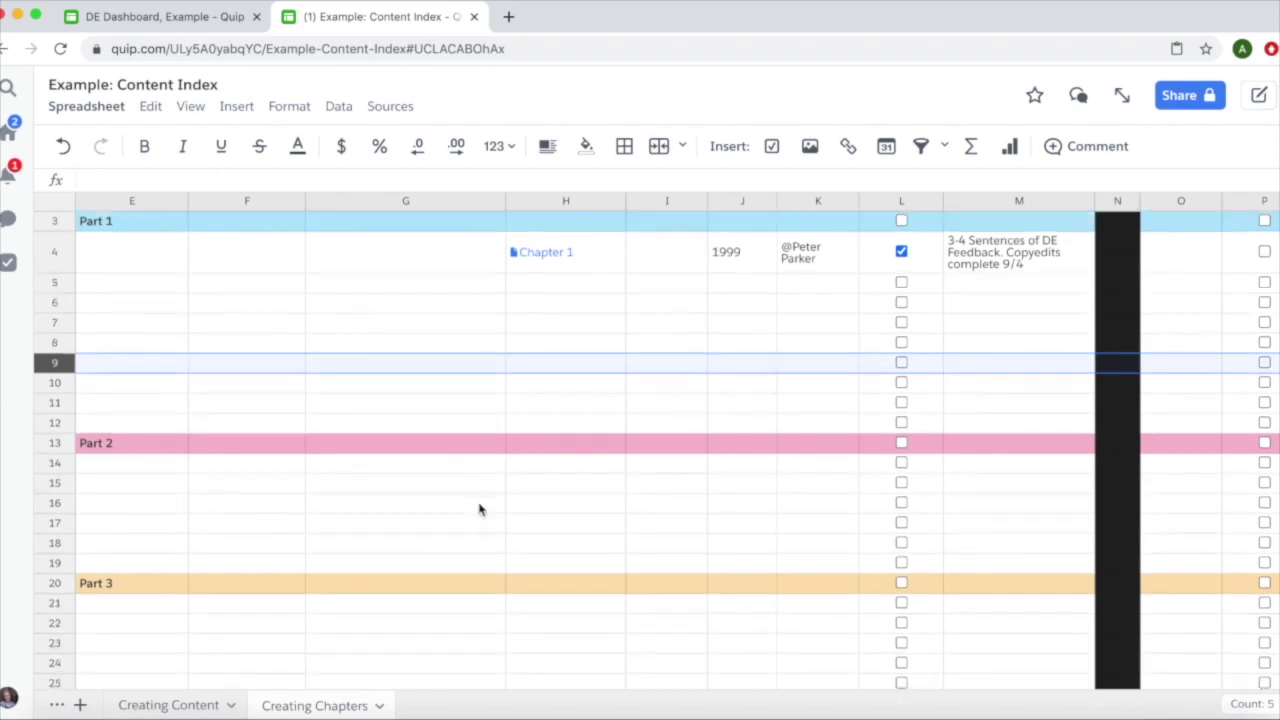
scroll(479, 510, "up", 1)
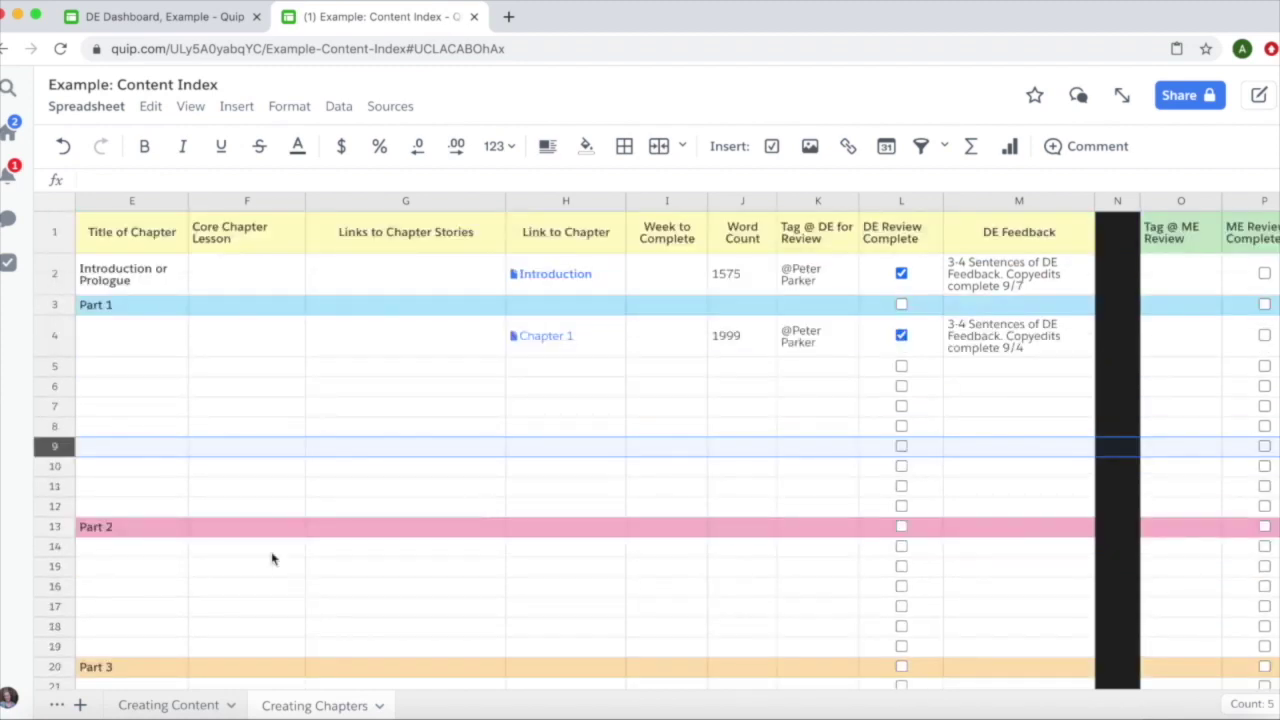
Switch between the Creating Content and Creating Chapters sheets, ending on Creating Content.
left_click(150, 704)
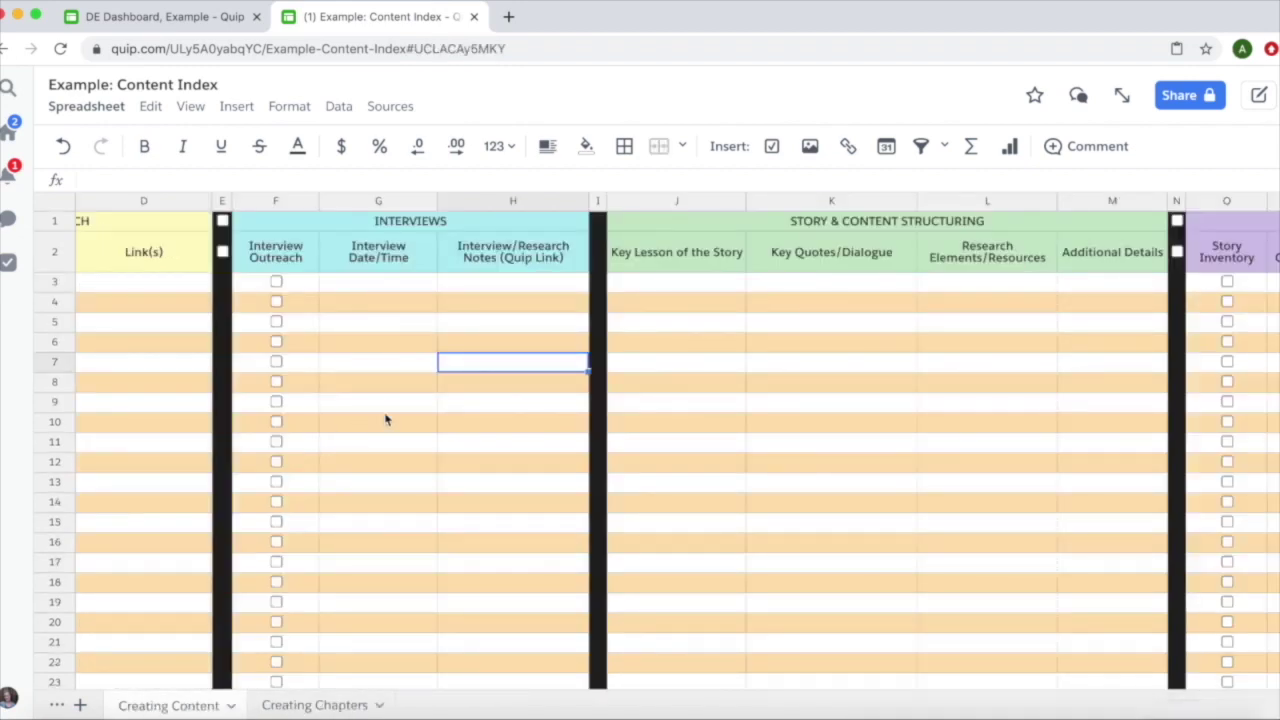
left_click(297, 706)
left_click(194, 705)
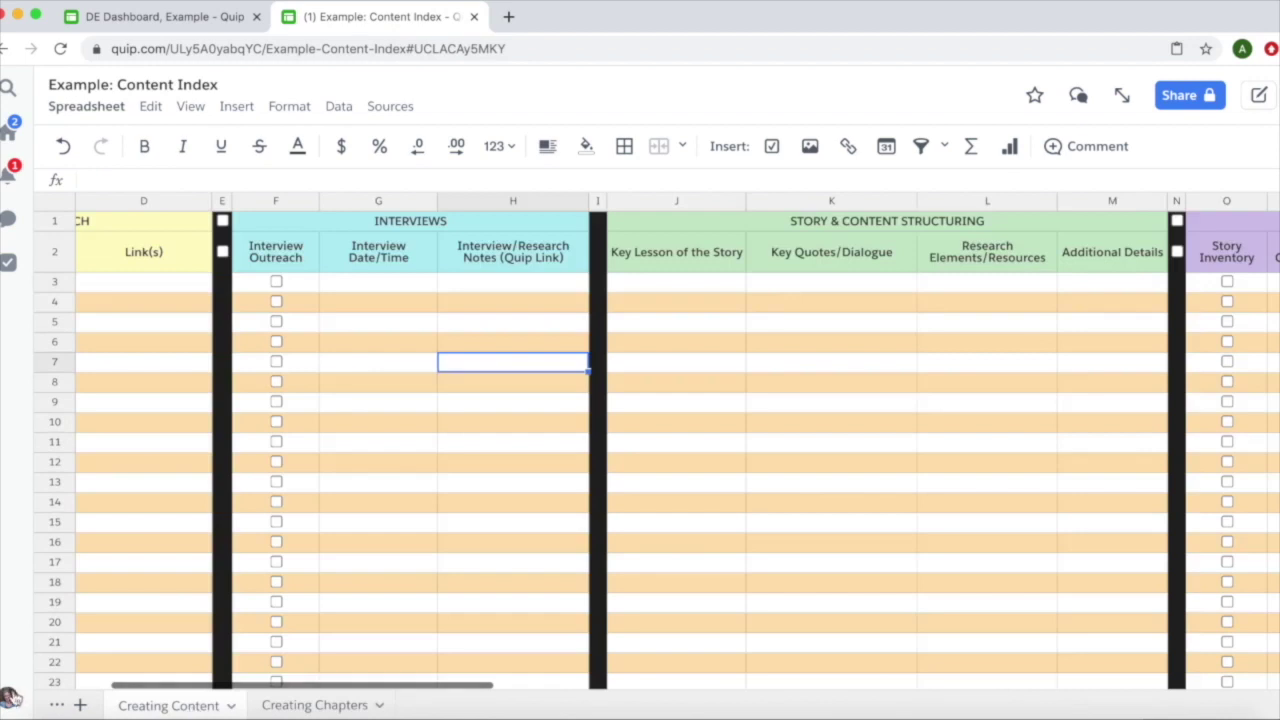
Add a new sheet to the spreadsheet and rename it "Creating Chapters 2".
left_click(82, 706)
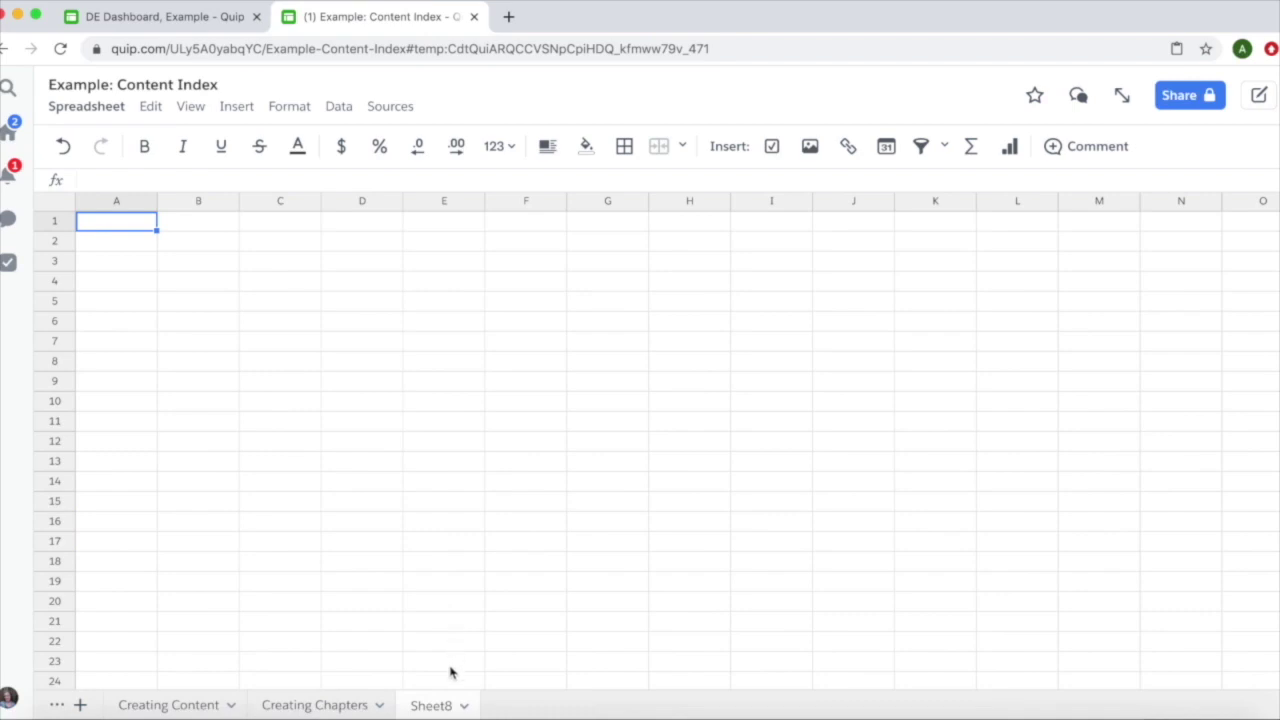
left_click(460, 705)
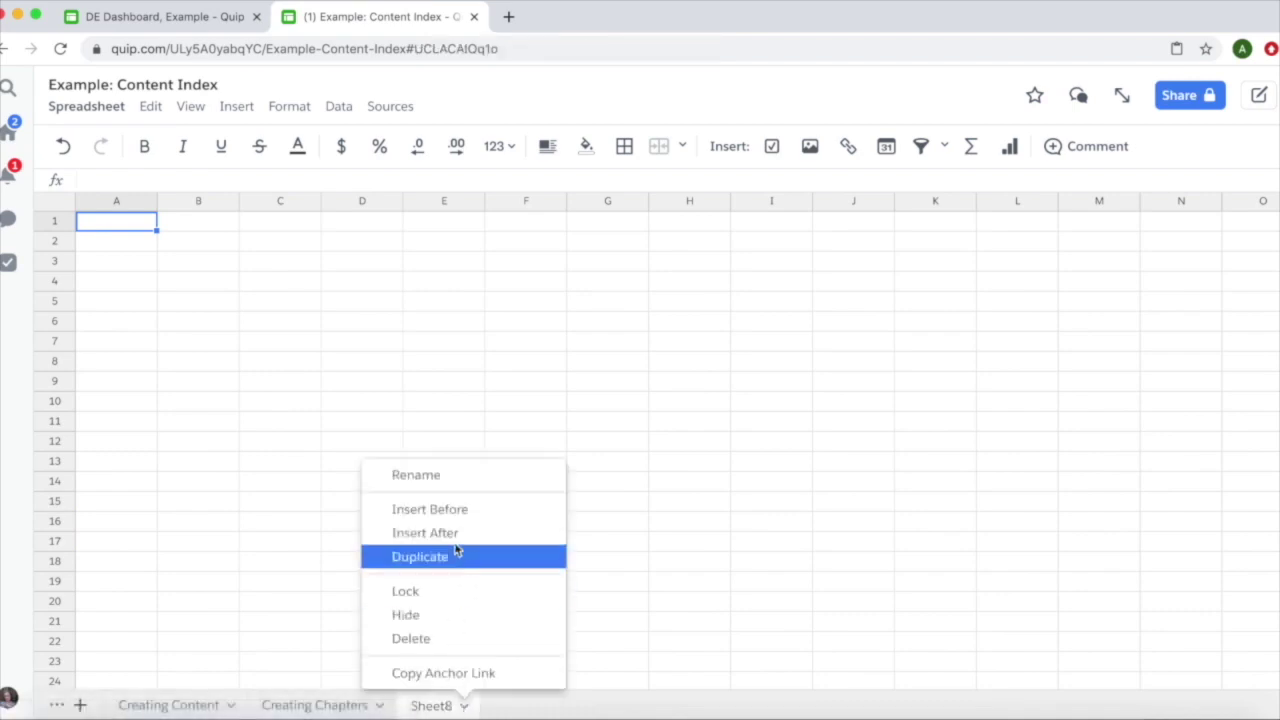
left_click(448, 487)
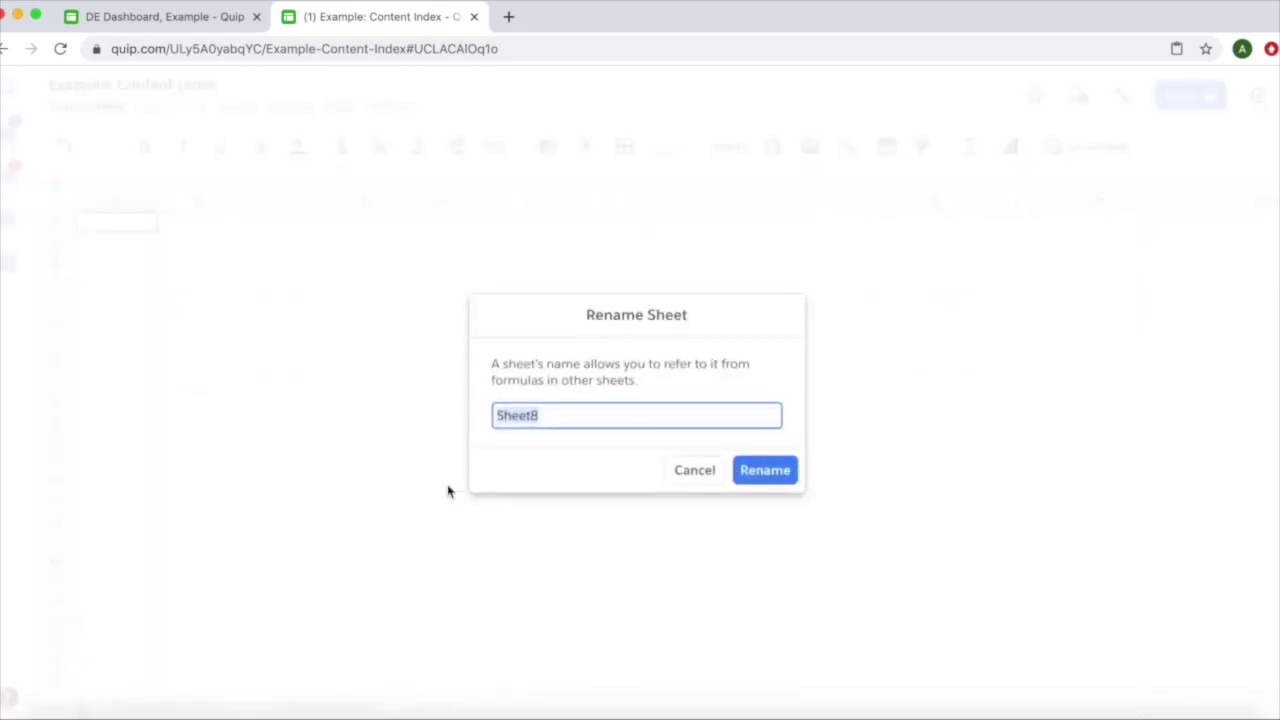
type("Creating Chapters 2")
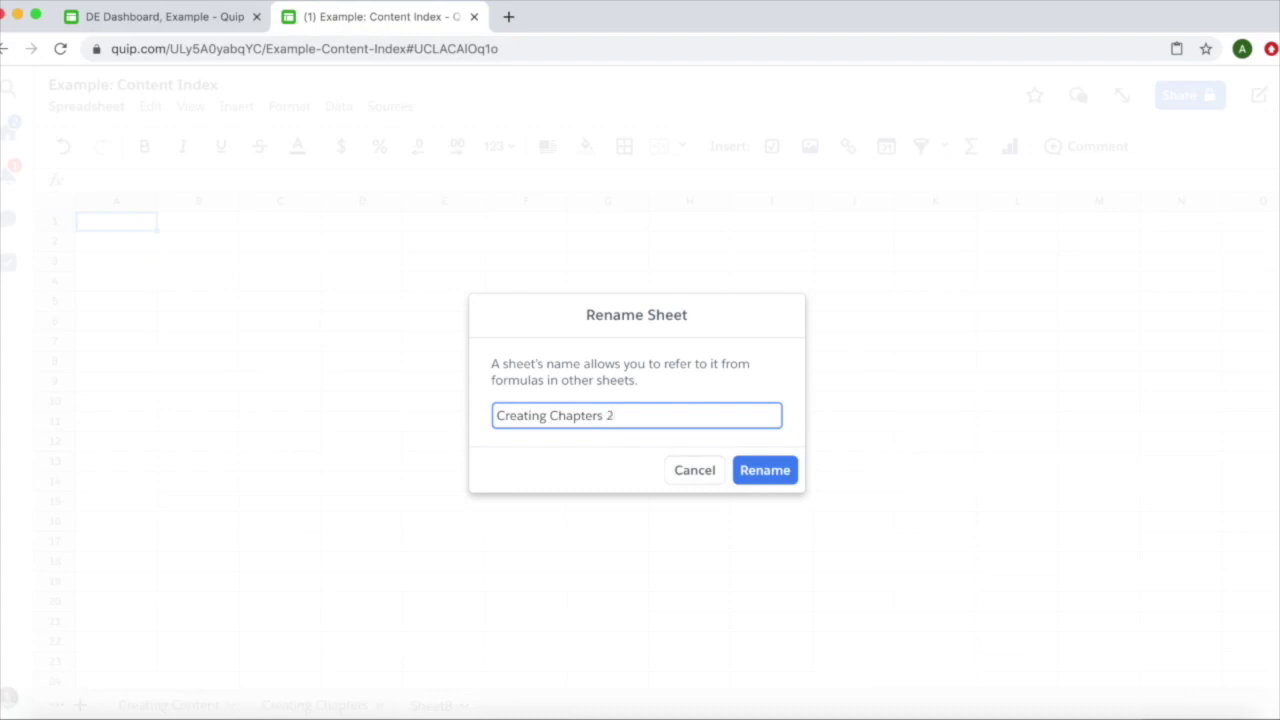
key("Return")
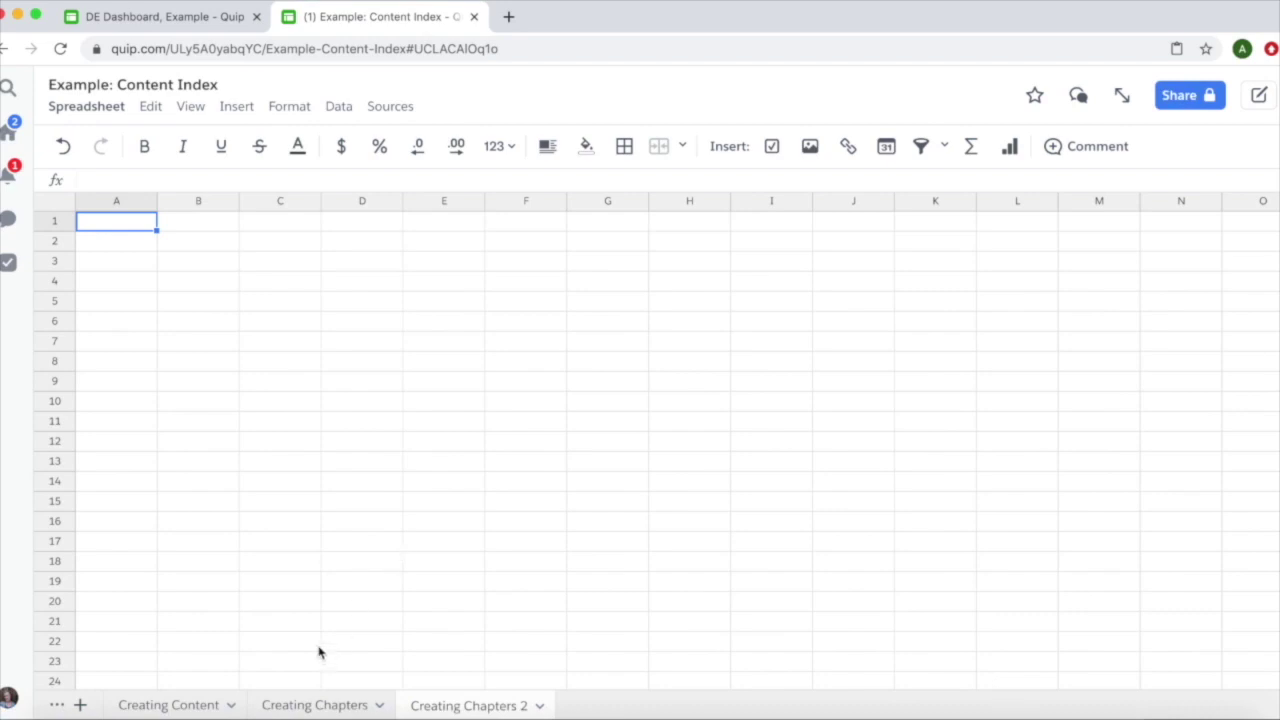
Select the entire Creating Chapters sheet and copy its contents.
left_click(312, 706)
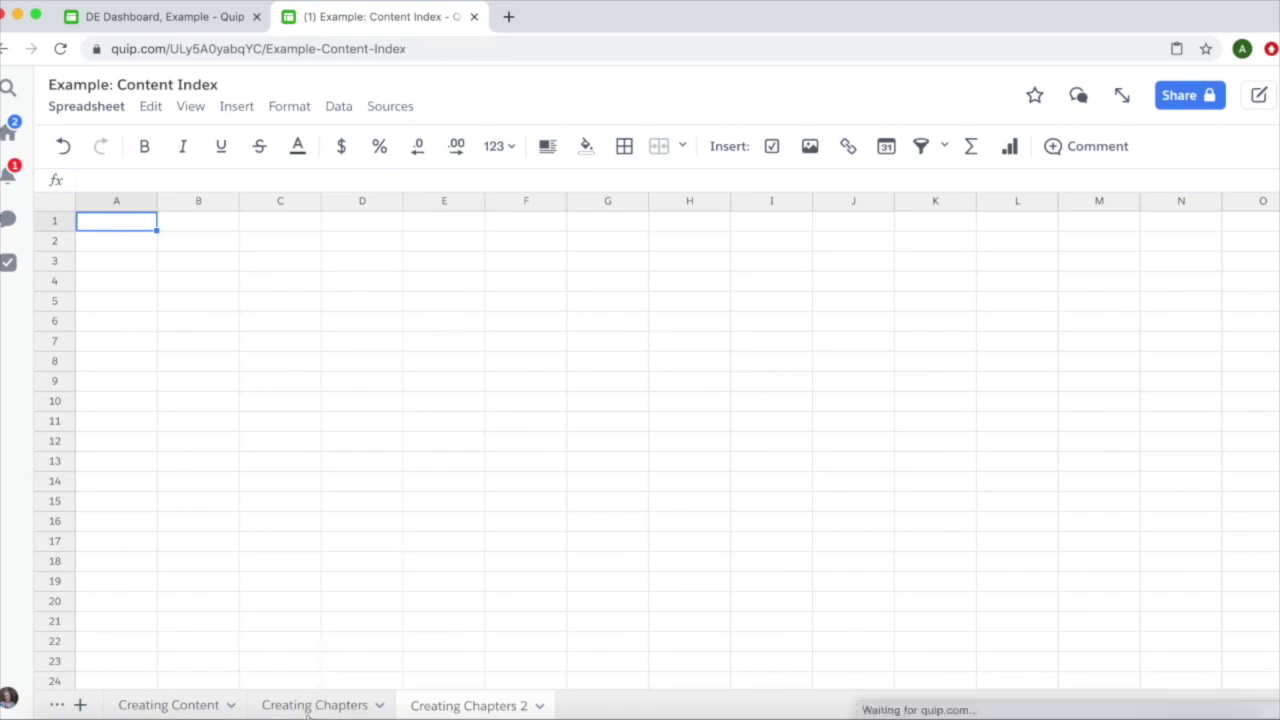
left_click(59, 206)
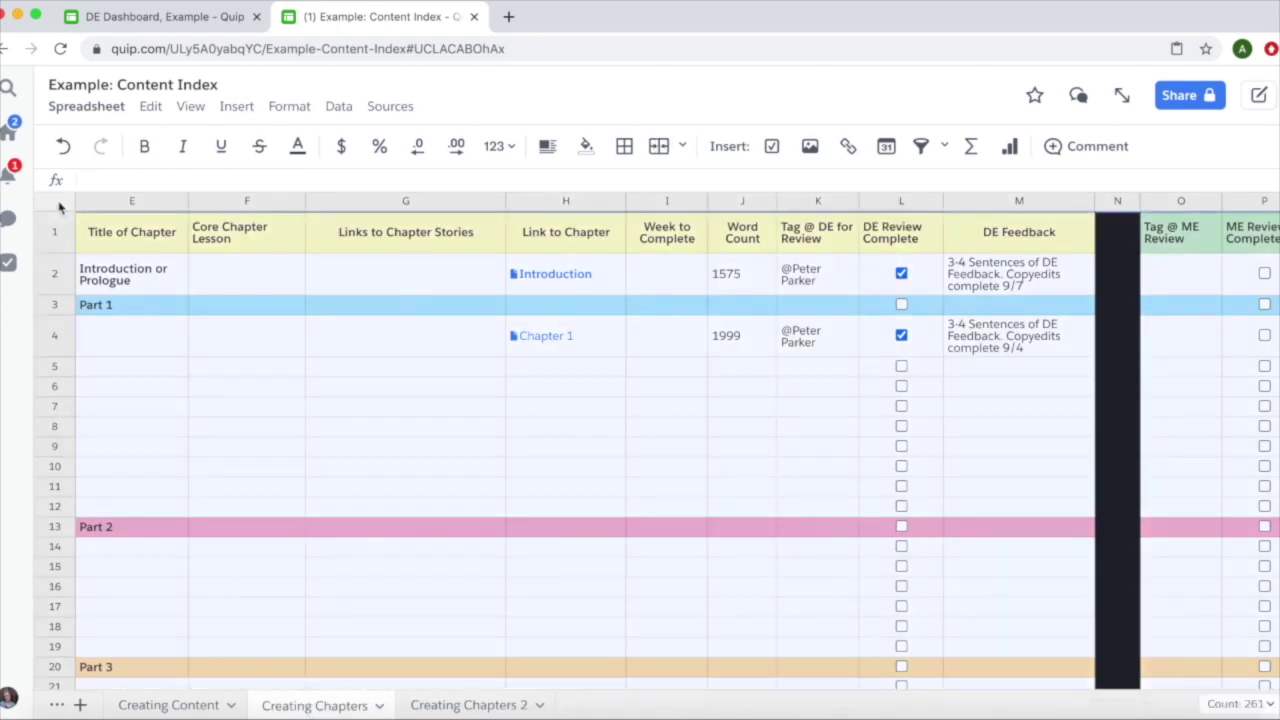
left_click(153, 107)
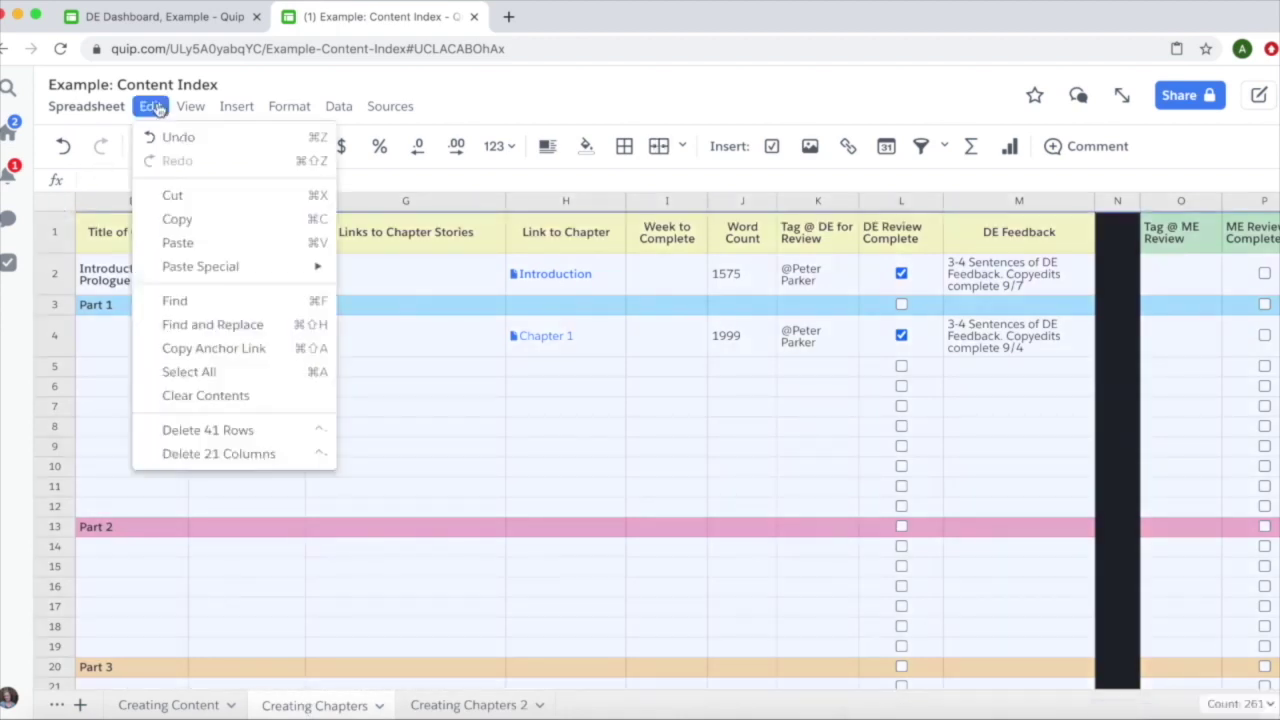
left_click(187, 218)
Paste the copied contents over the whole Creating Chapters 2 sheet and clear the full-sheet selection.
left_click(481, 705)
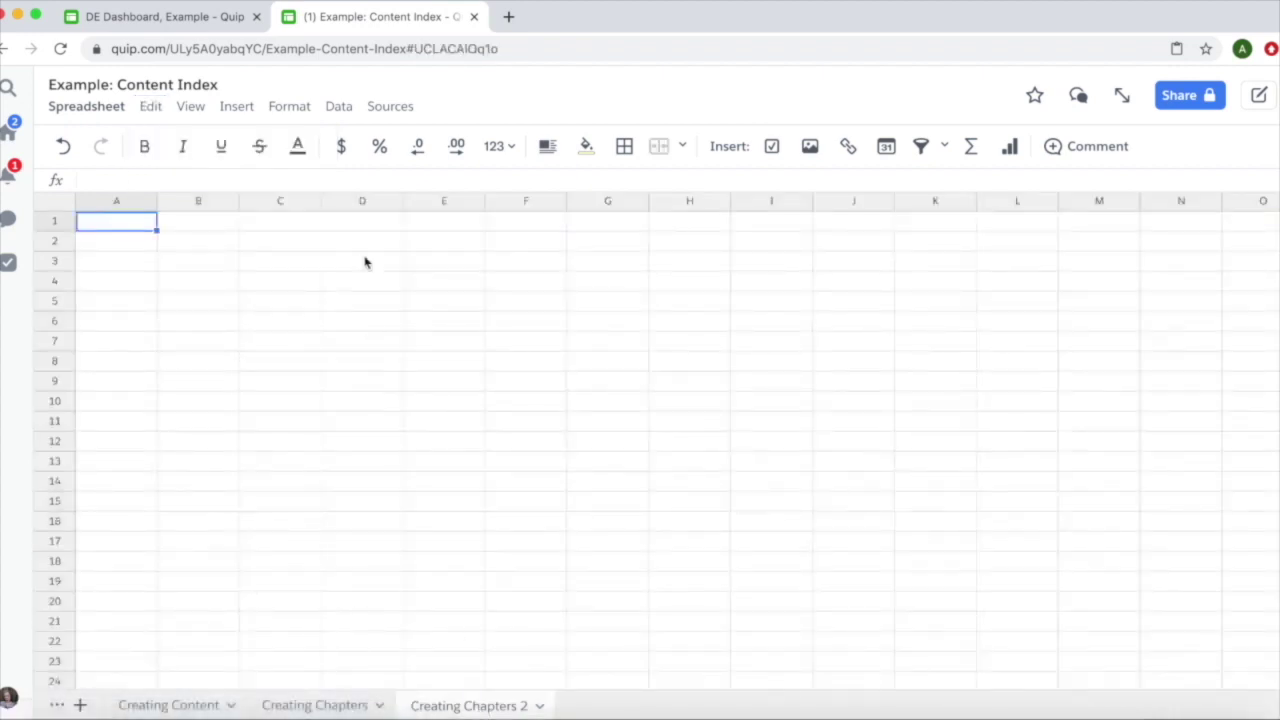
left_click(72, 210)
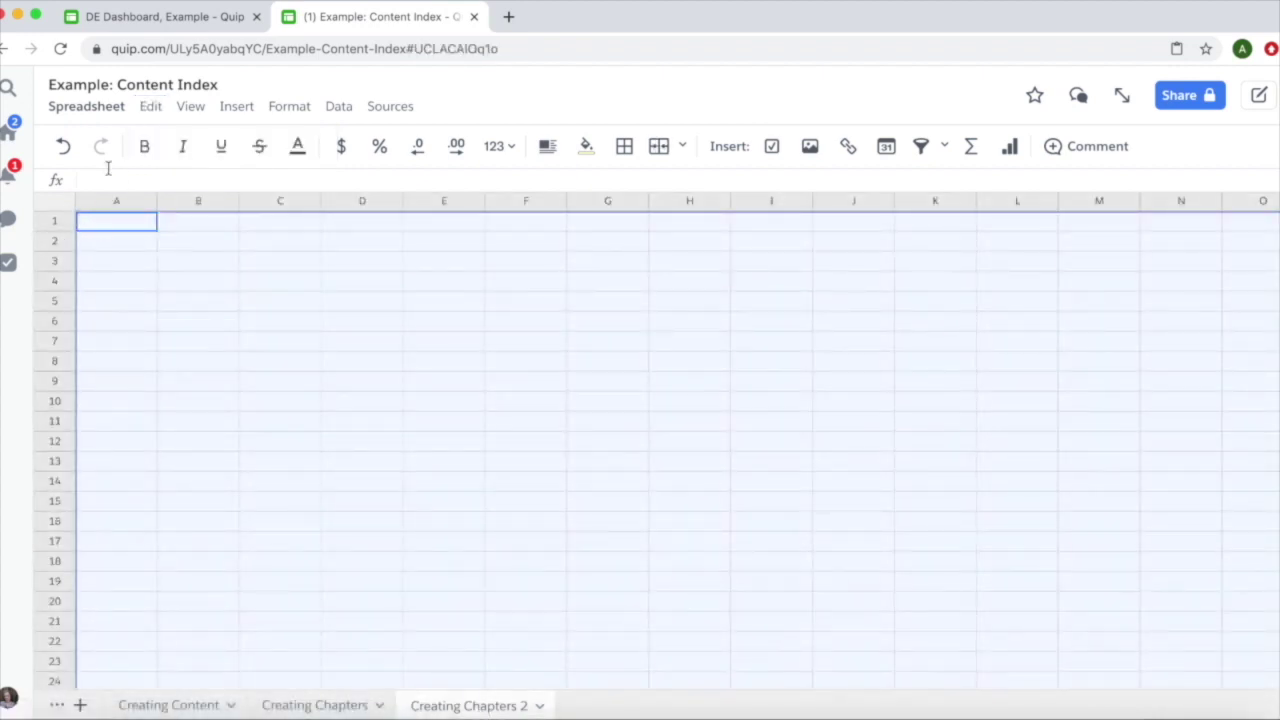
left_click(160, 108)
left_click(200, 242)
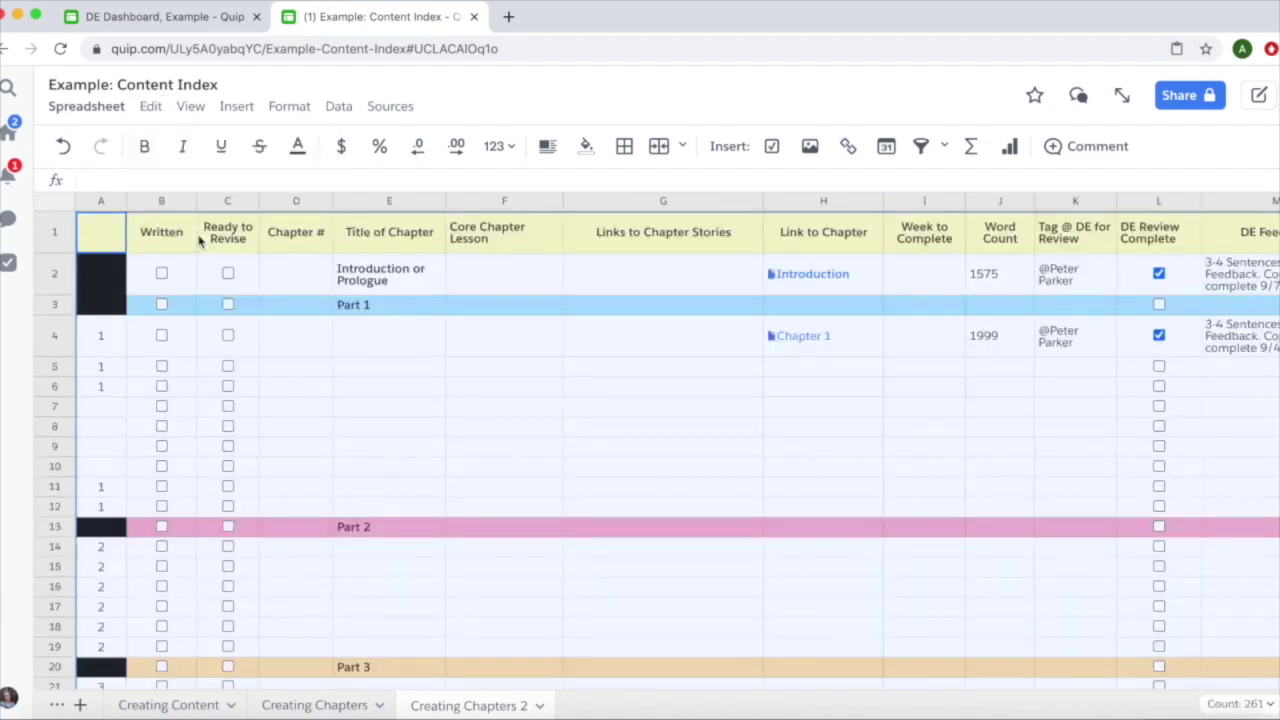
left_click(606, 453)
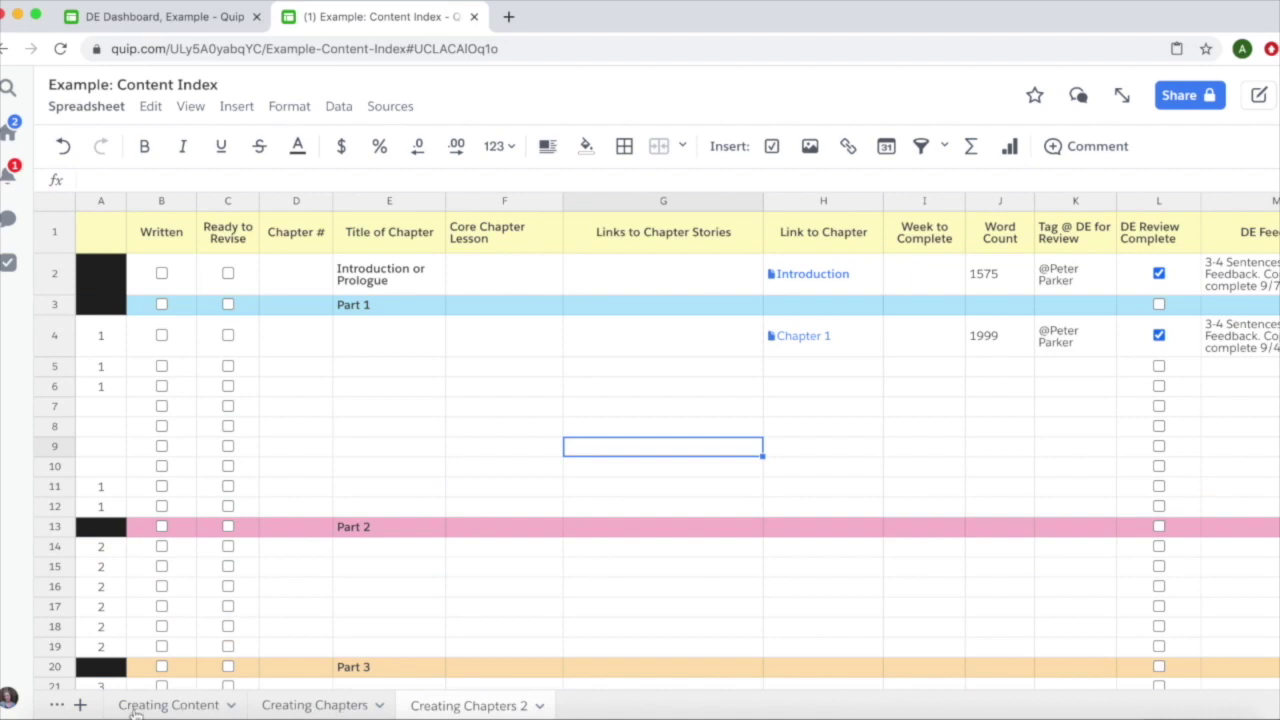
Move the Creating Chapters sheet before Creating Content, then view Creating Content and return to Creating Chapters.
left_click(278, 706)
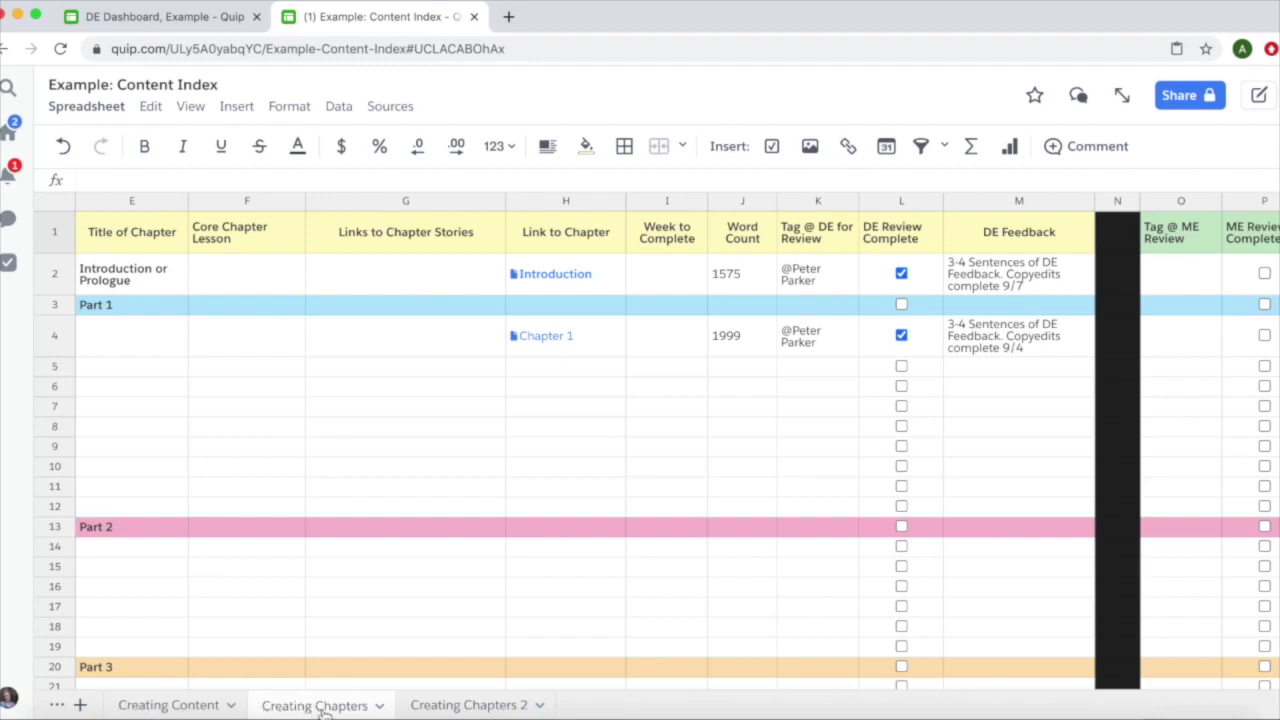
mouse_move(320, 706)
left_mouse_down()
mouse_move(274, 694)
mouse_move(171, 708)
left_mouse_up()
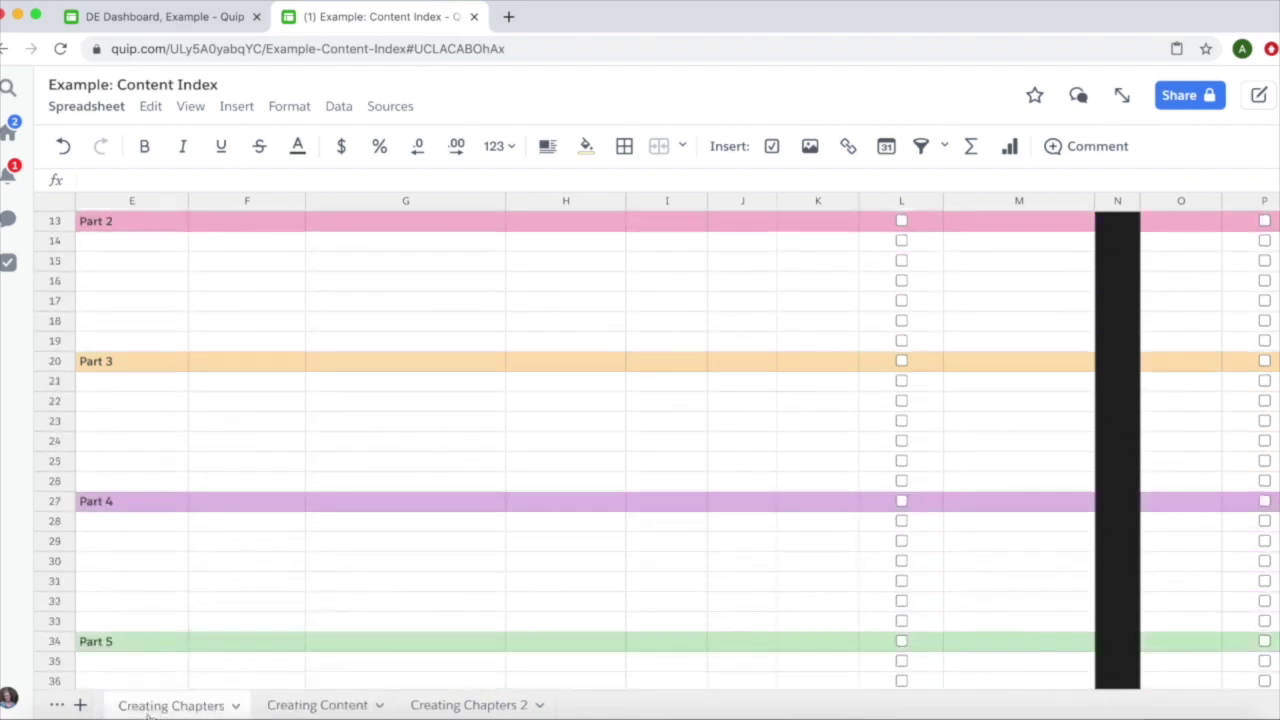
left_click(287, 708)
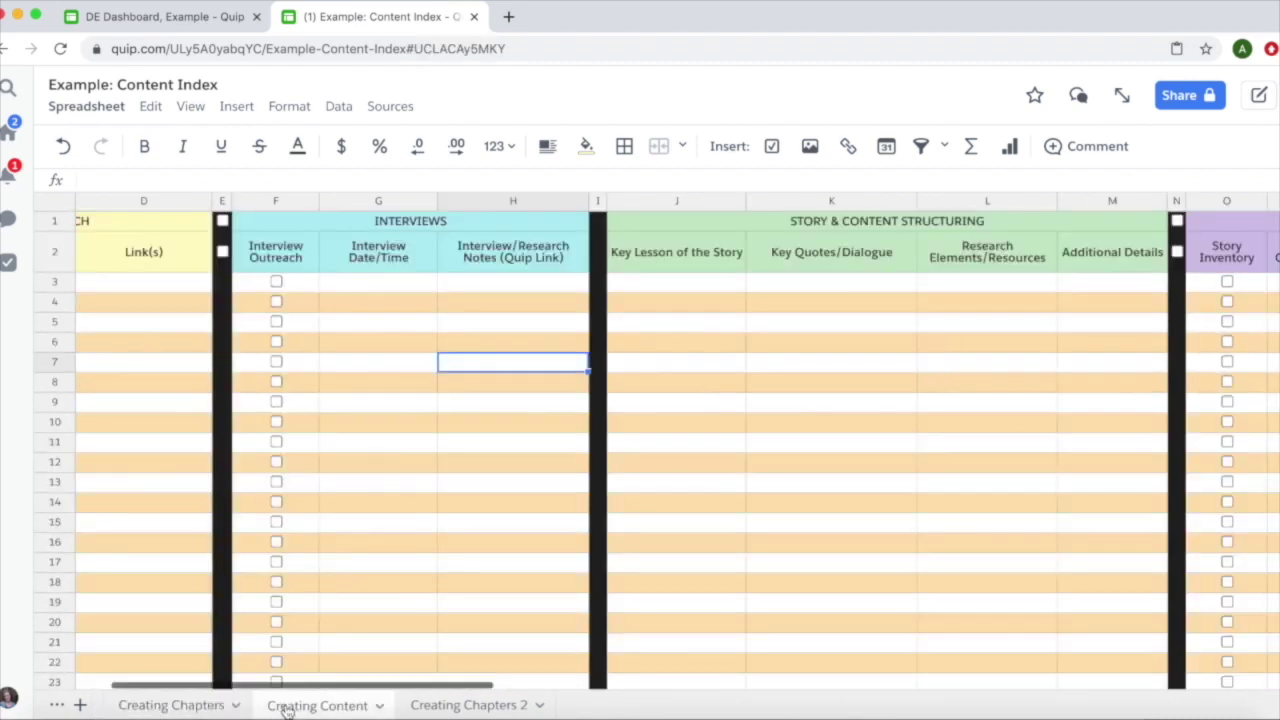
left_click(180, 708)
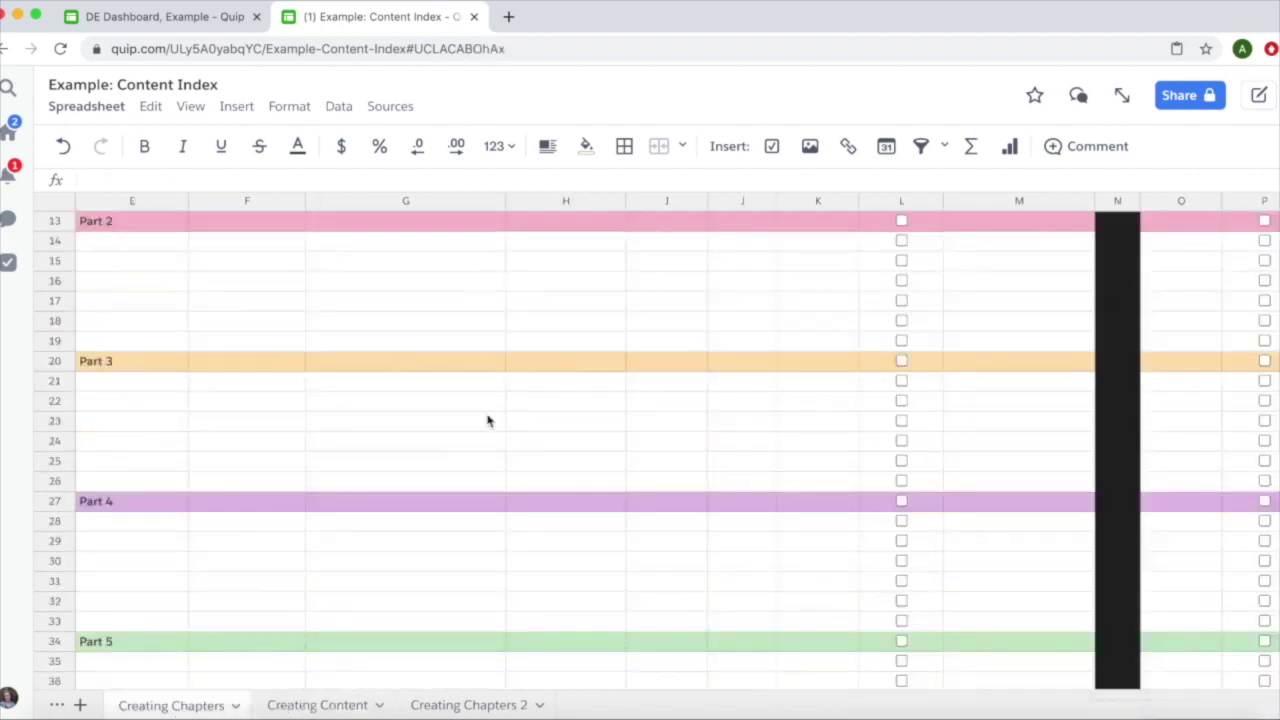